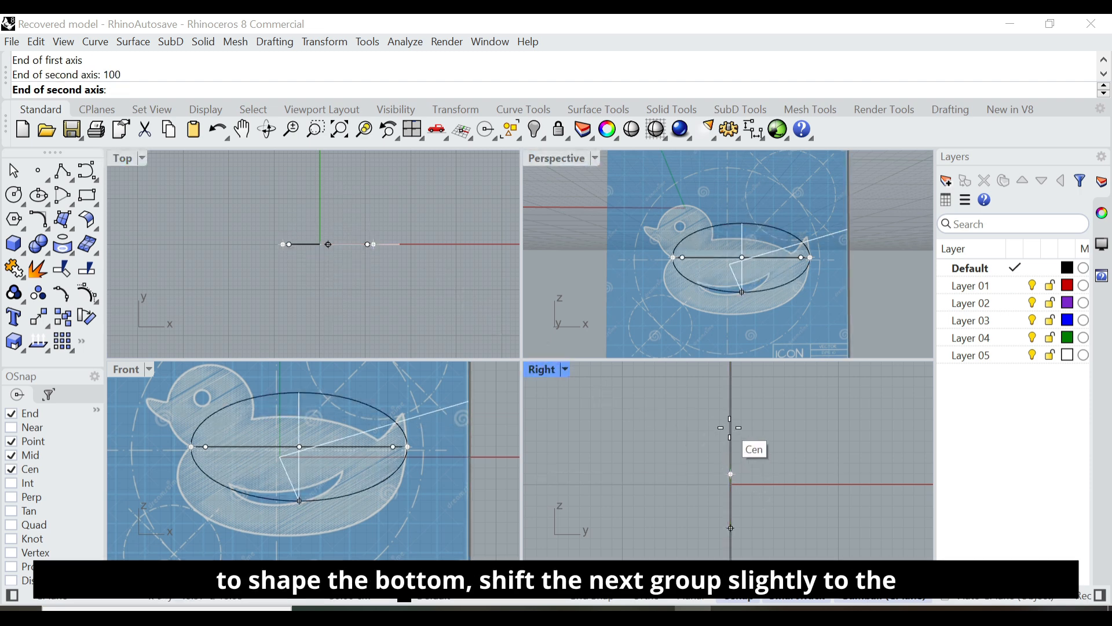
Complete the duck body ellipsoid by picking the second-axis end in the Right view and setting the third axis to 50
{"action": "left_click", "coordinate": [327, 184]}
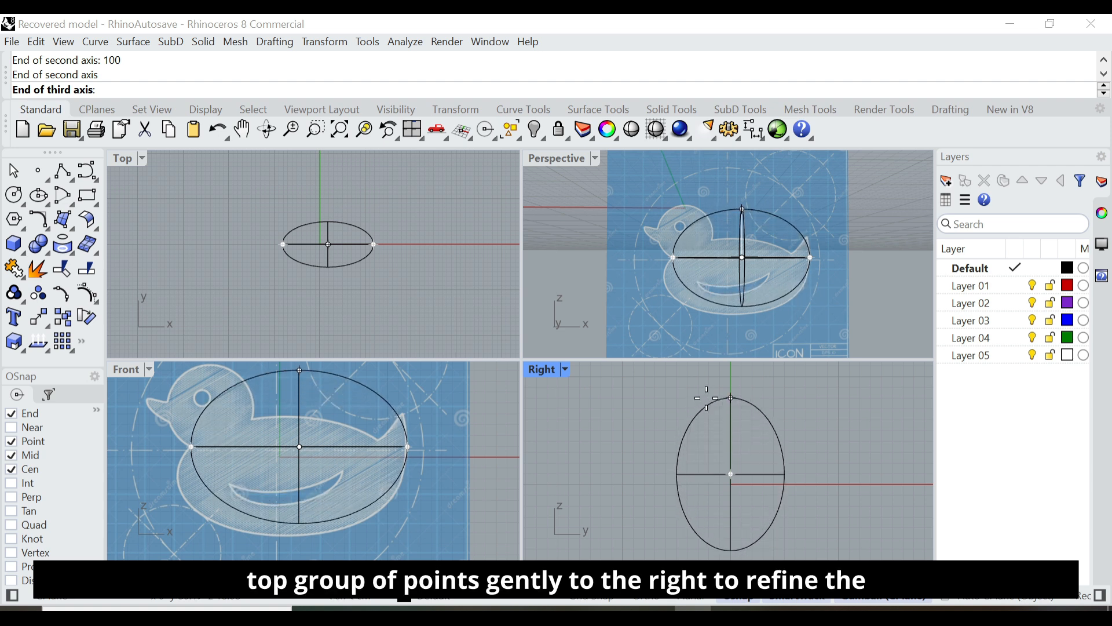
{"action": "type", "text": "50"}
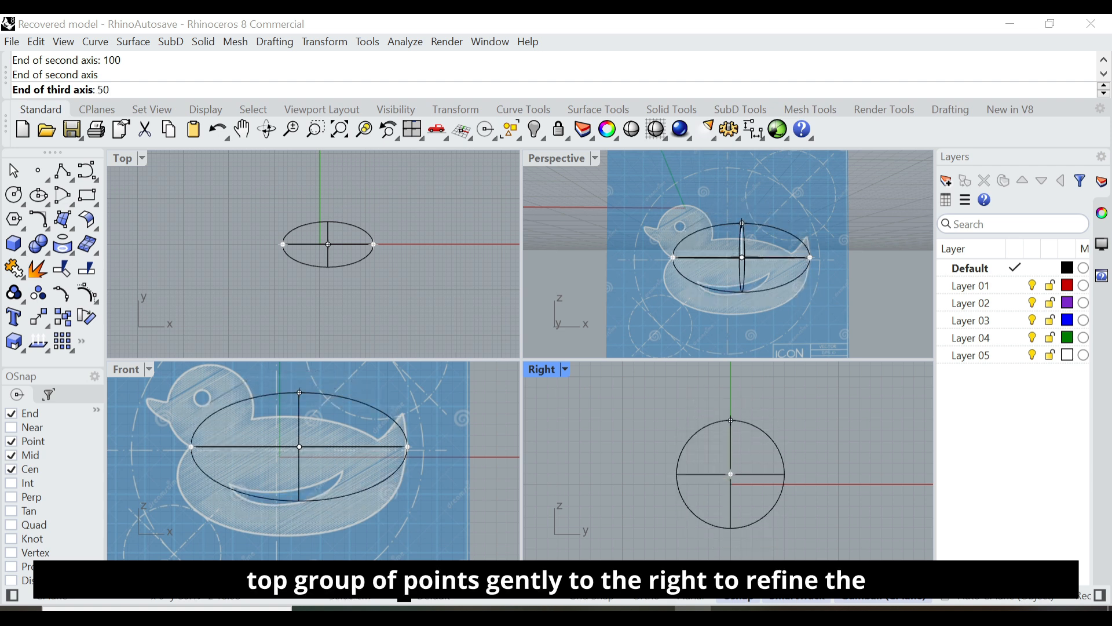
{"action": "key", "text": "Return"}
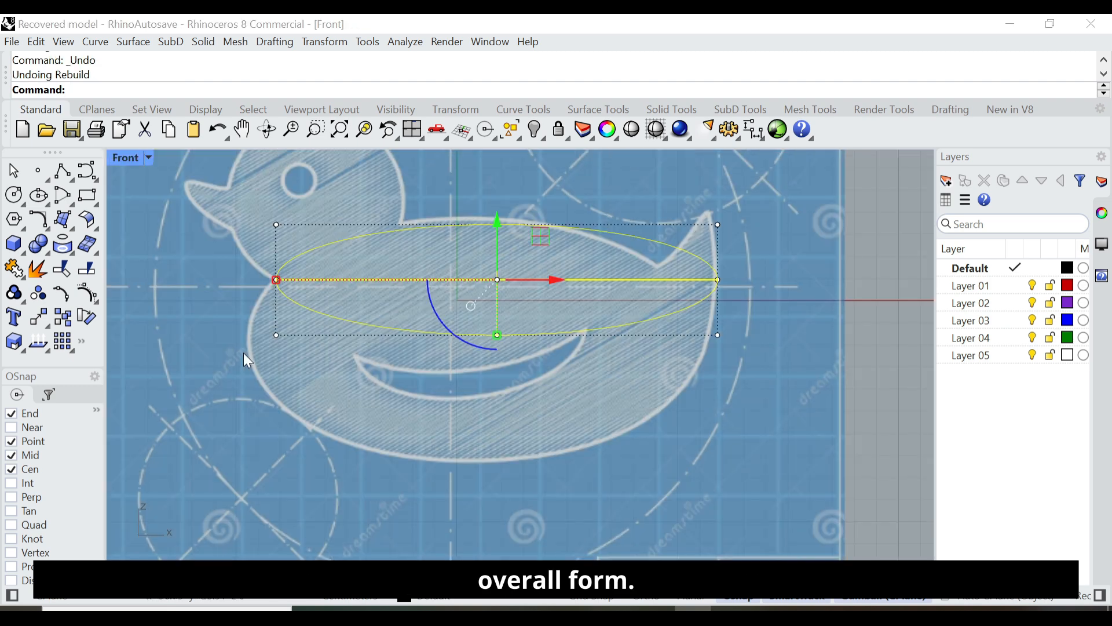
Rebuild the selected duck body ellipsoid's surface for control-point editing
{"action": "type", "text": "Rebuild"}
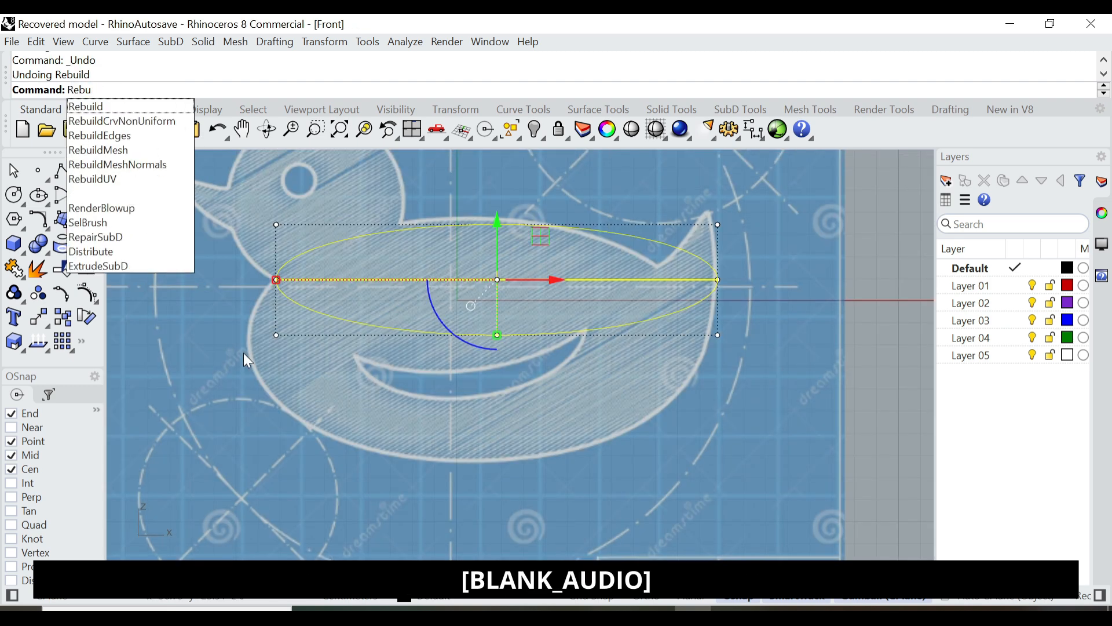
{"action": "key", "text": "Return"}
{"action": "key", "text": "Return"}
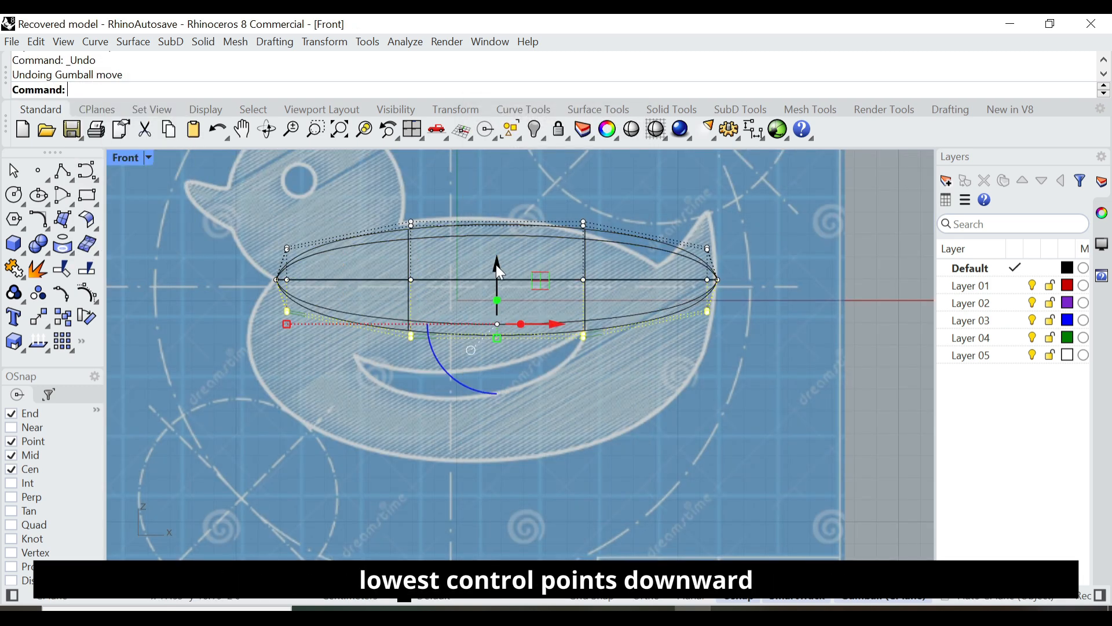
In the Front view, move the body's lowest control points down and shift its lower front control points outward toward the chest outline
{"action": "left_click", "coordinate": [499, 263]}
{"action": "type", "text": "-5"}
{"action": "key", "text": "Return"}
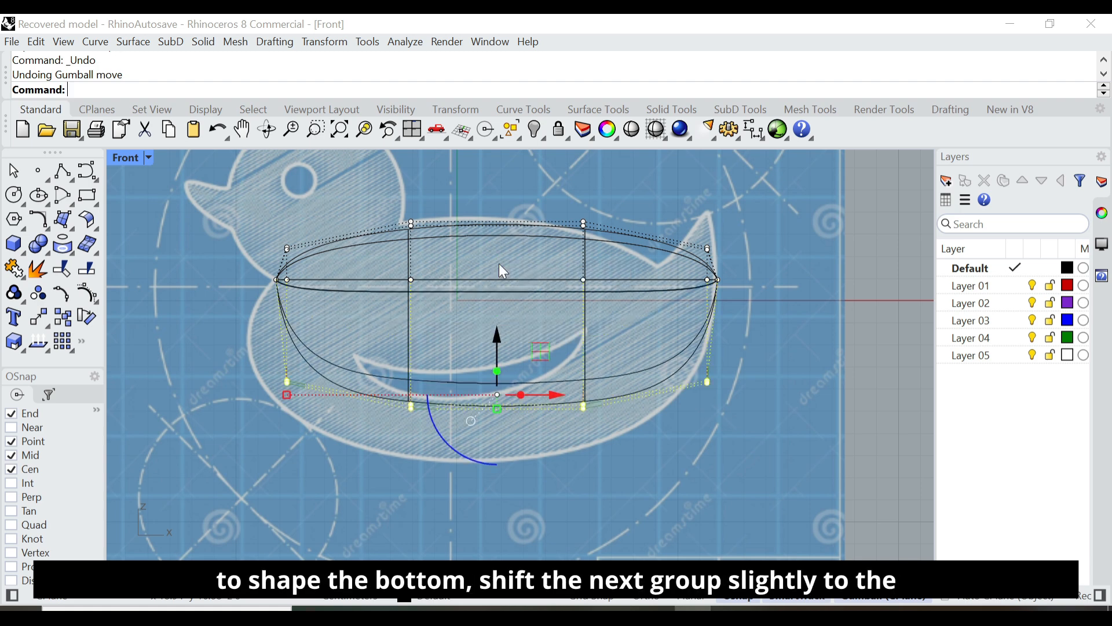
{"action": "left_click_drag", "start_coordinate": [243, 354], "coordinate": [332, 429]}
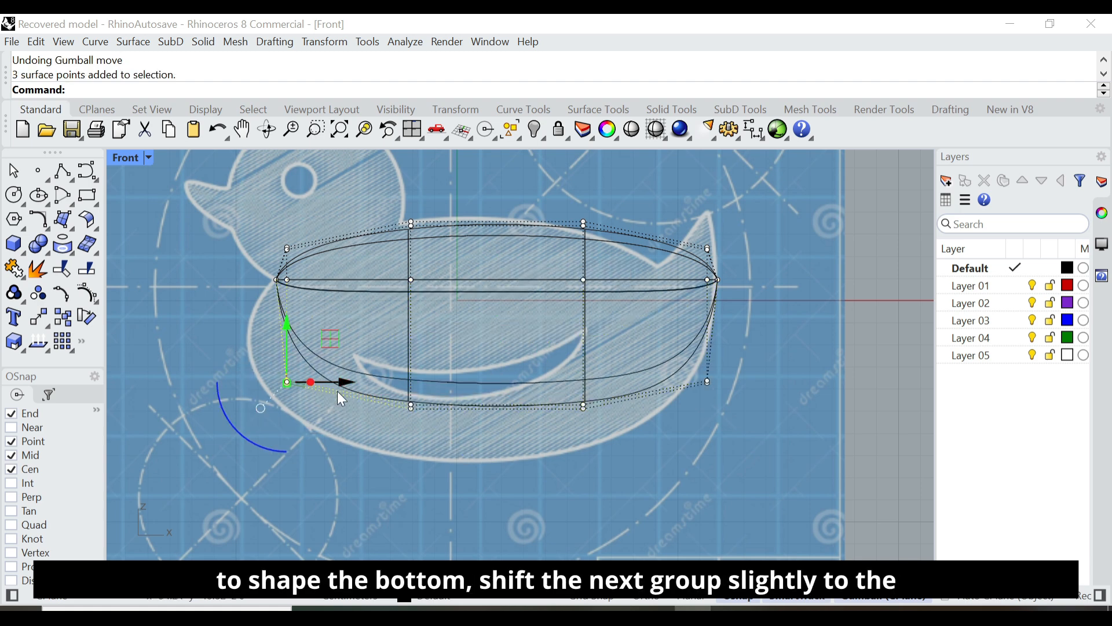
{"action": "left_click", "coordinate": [344, 383]}
{"action": "key", "text": "Return"}
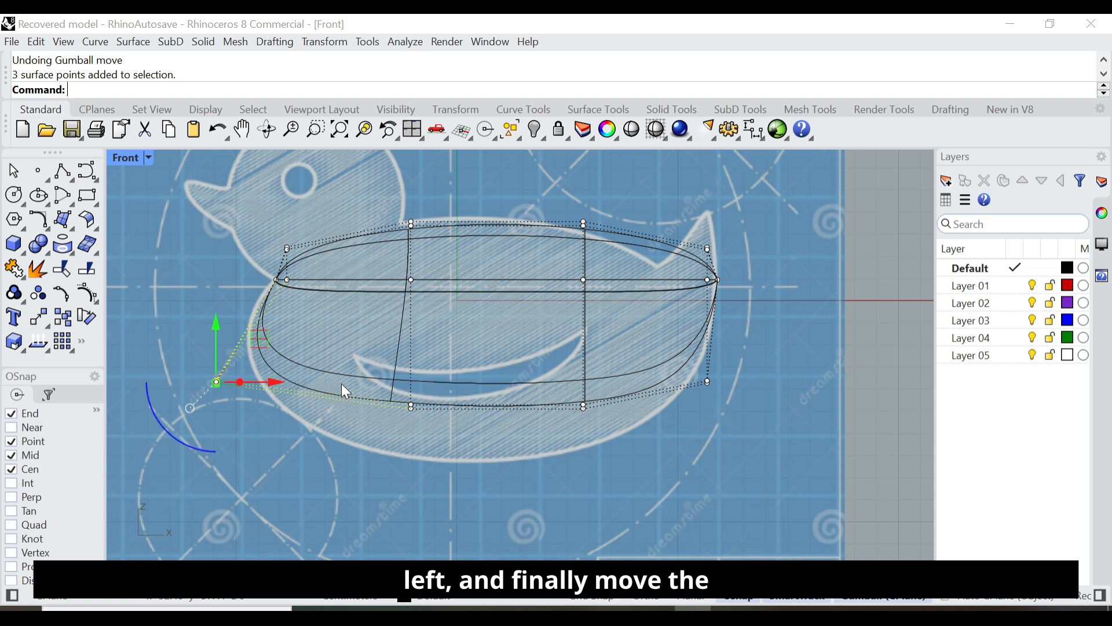
Move the body's upper front control points 12 units toward the tail in the Front view
{"action": "left_click_drag", "start_coordinate": [323, 179], "coordinate": [264, 261]}
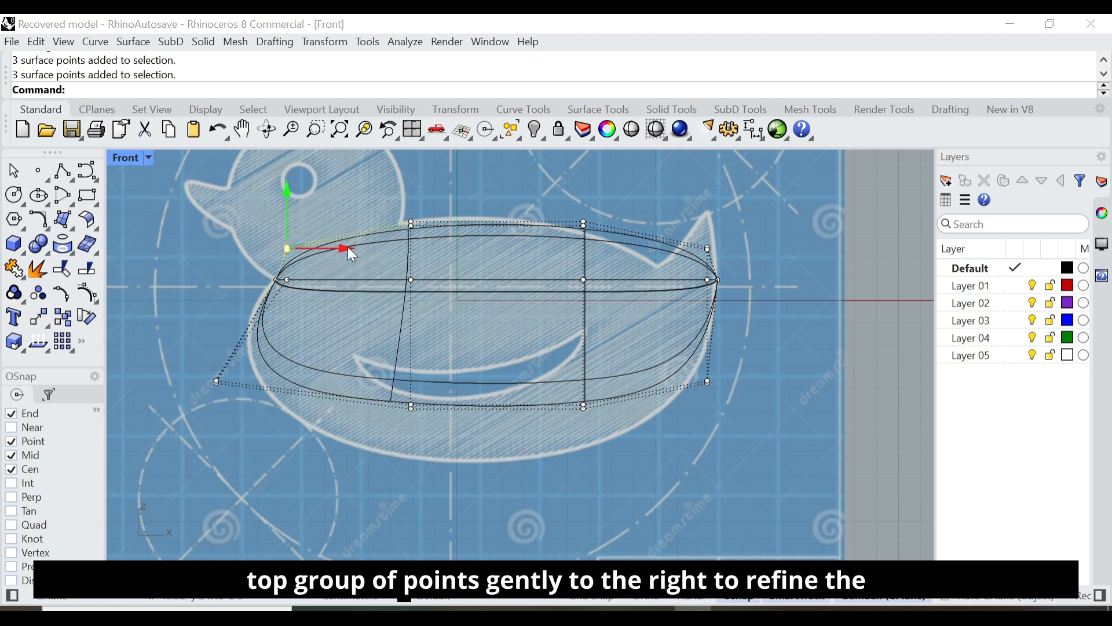
{"action": "left_click", "coordinate": [347, 248]}
{"action": "type", "text": "12"}
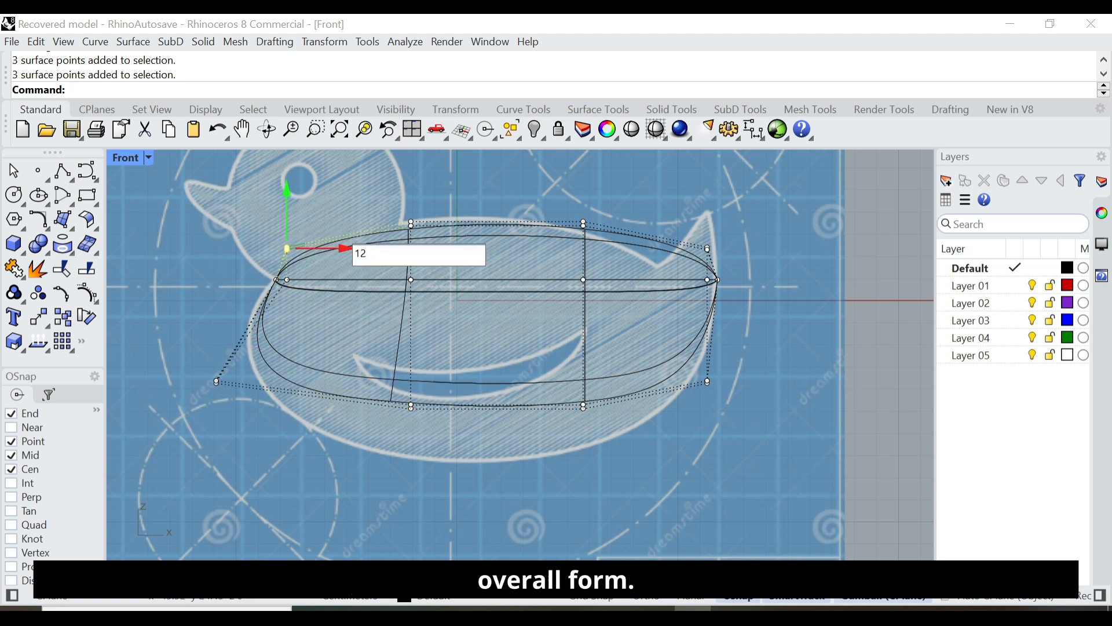
{"action": "key", "text": "Return"}
{"action": "left_click", "coordinate": [823, 422]}
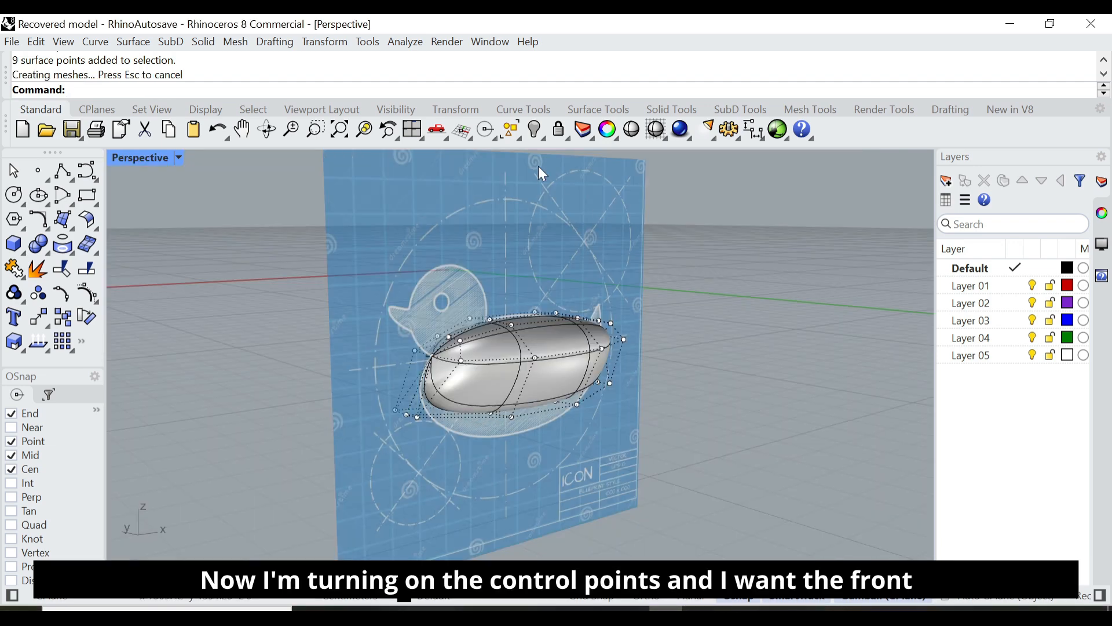
Unlock the duck blueprint reference picture and hide it, leaving the body surface displayed
{"action": "right_click", "coordinate": [558, 134]}
{"action": "left_click", "coordinate": [535, 131]}
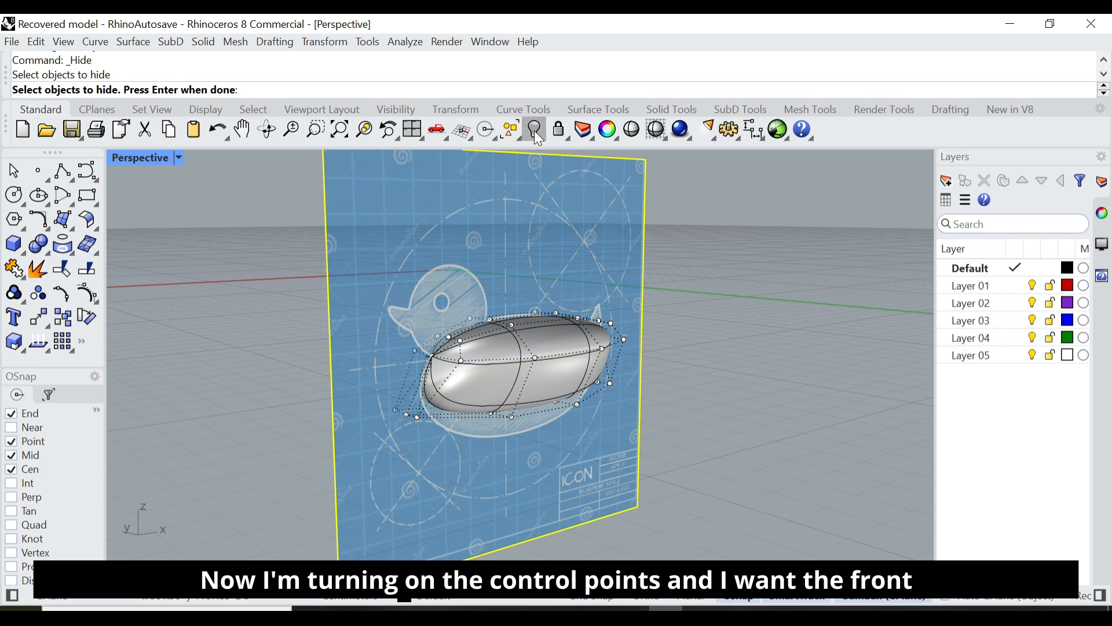
{"action": "right_click", "coordinate": [562, 134]}
{"action": "left_click", "coordinate": [558, 207]}
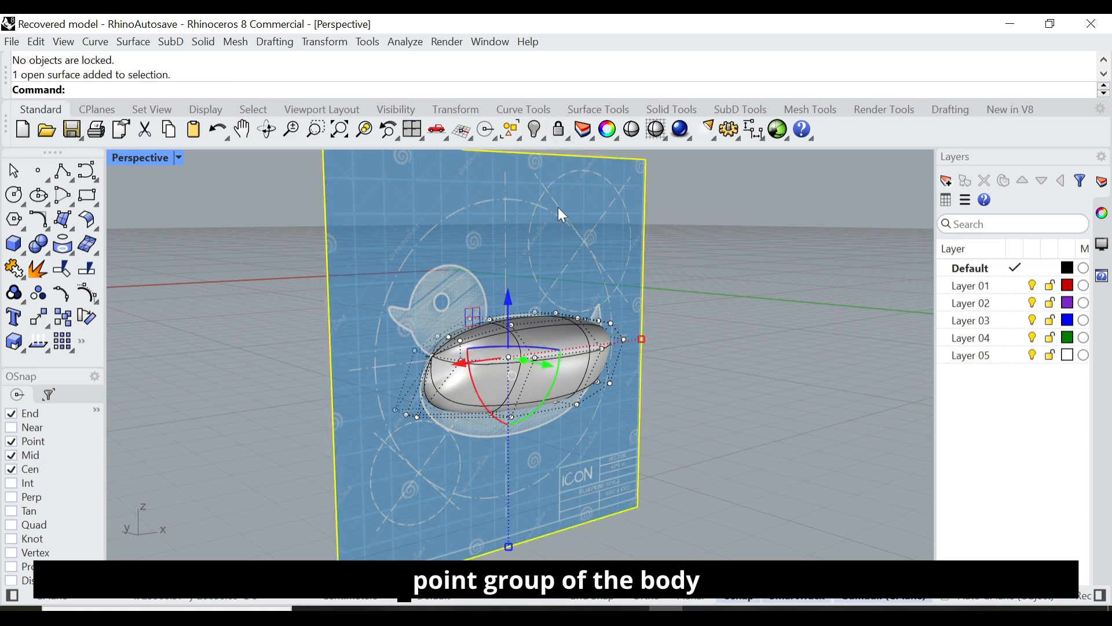
{"action": "left_click", "coordinate": [536, 129]}
Draw a line from the middle lower front control point at the body's front, and extrude it into a surface on both sides
{"action": "right_click_drag", "start_coordinate": [503, 307], "coordinate": [445, 364]}
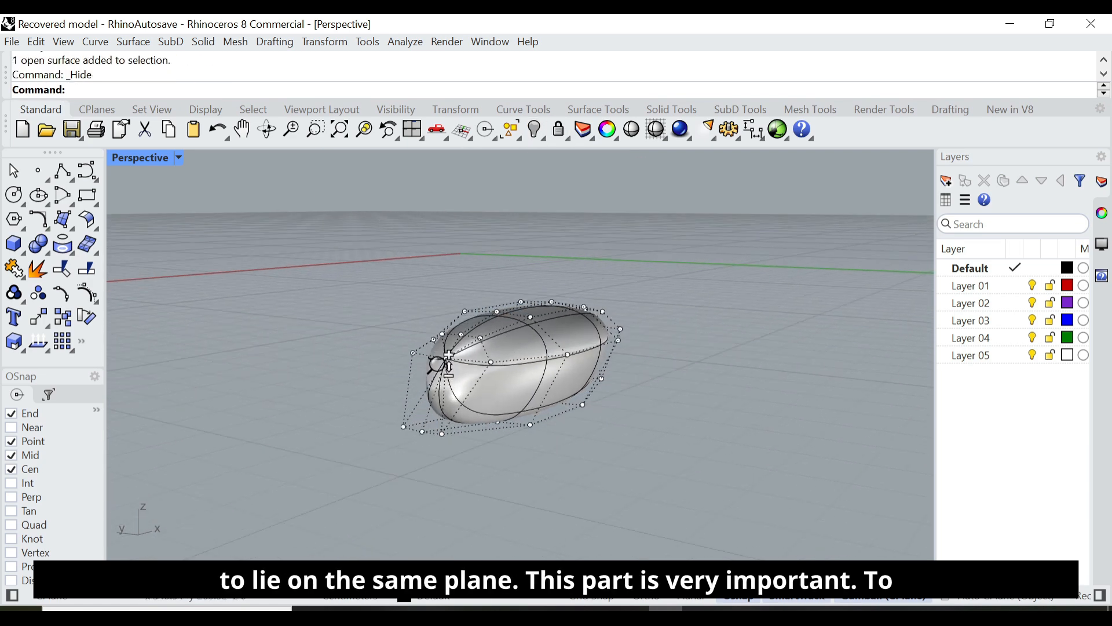
{"action": "scroll", "coordinate": [445, 363], "scroll_direction": "up", "scroll_amount": 5}
{"action": "left_click", "coordinate": [76, 181]}
{"action": "left_click", "coordinate": [62, 170]}
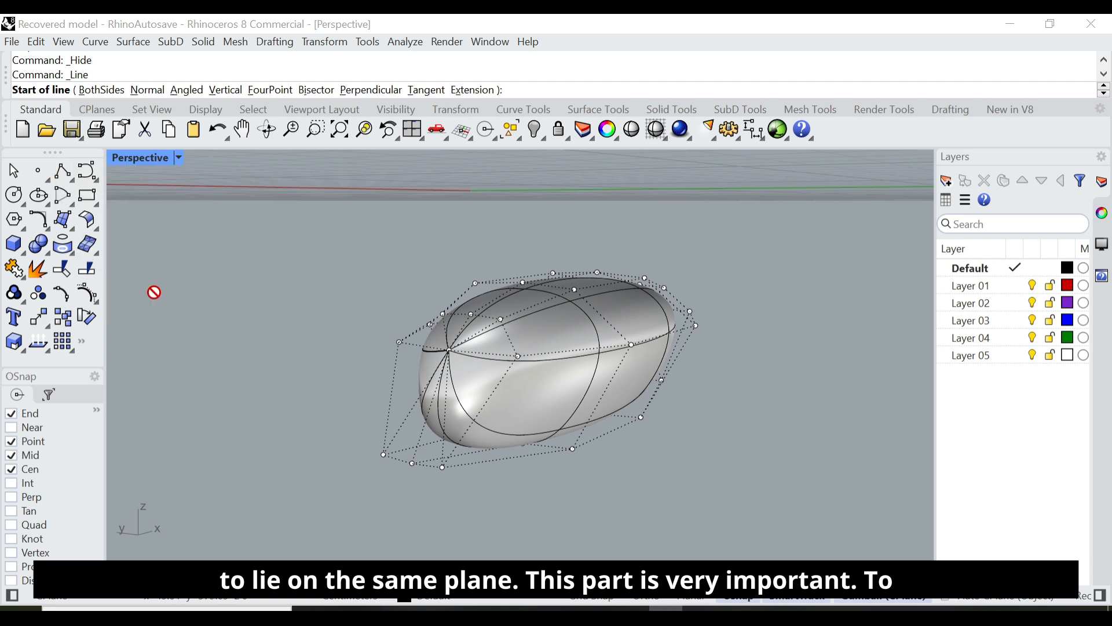
{"action": "left_click", "coordinate": [411, 459]}
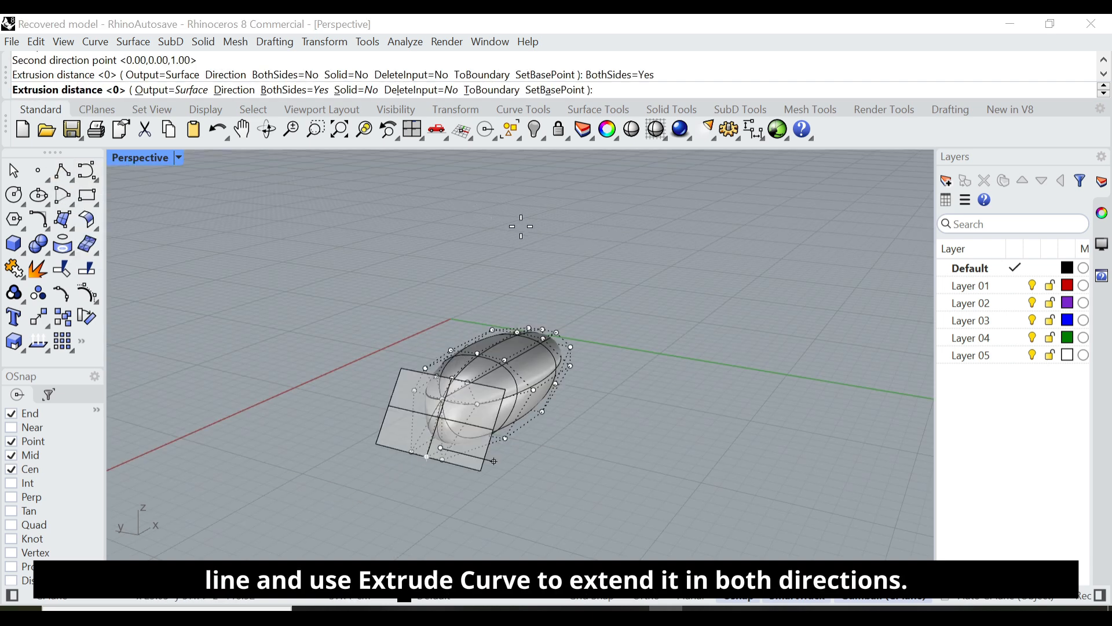
{"action": "left_click", "coordinate": [727, 335]}
Align the construction plane to the extruded surface at the front of the body
{"action": "right_click_drag", "start_coordinate": [727, 335], "coordinate": [649, 347]}
{"action": "left_click", "coordinate": [522, 434]}
{"action": "left_click", "coordinate": [462, 130]}
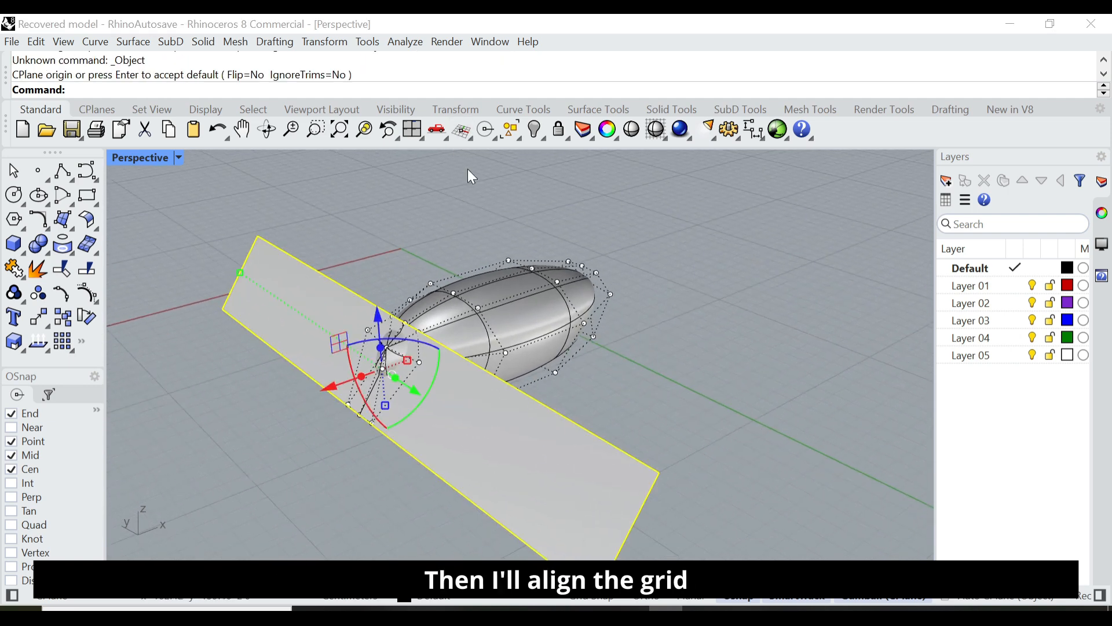
{"action": "left_click", "coordinate": [474, 139]}
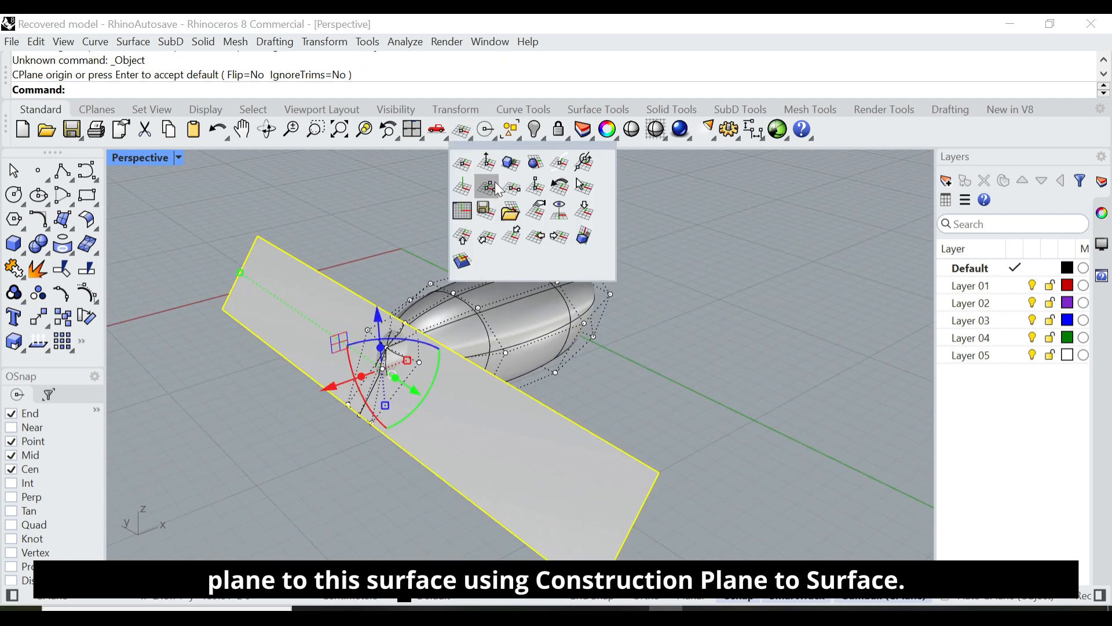
{"action": "left_click", "coordinate": [510, 163]}
{"action": "left_click", "coordinate": [415, 242]}
Delete the extruded helper surface in front of the body
{"action": "right_click_drag", "start_coordinate": [414, 242], "coordinate": [405, 316]}
{"action": "right_click_drag", "start_coordinate": [493, 350], "coordinate": [447, 454]}
{"action": "left_click", "coordinate": [448, 455]}
{"action": "key", "text": "Delete"}
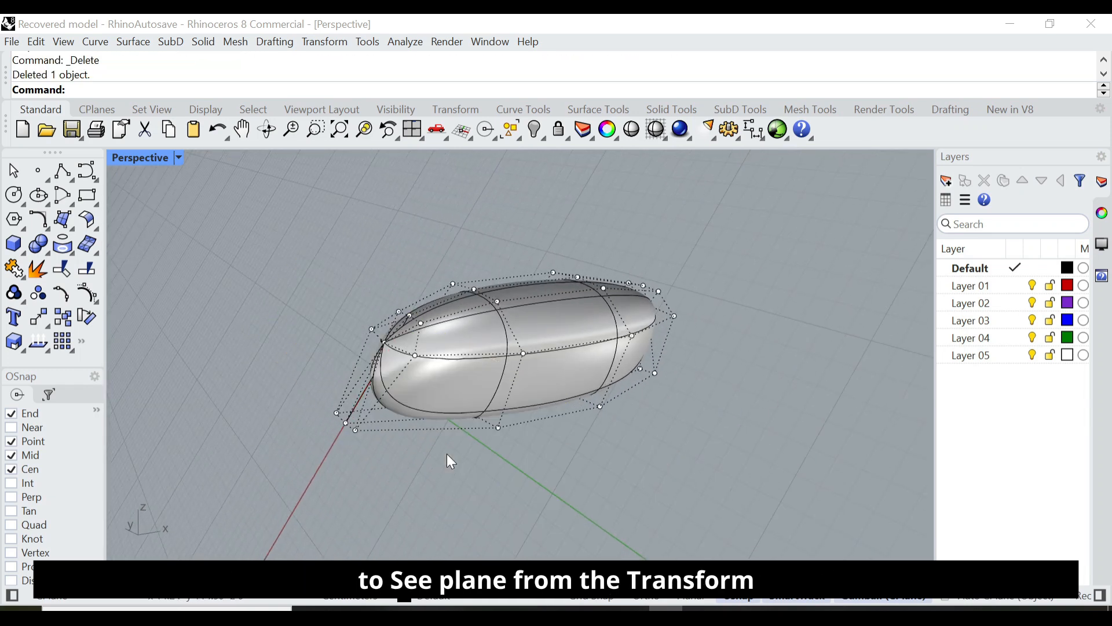
Project the body's front group of control points onto the construction plane, deleting the input objects
{"action": "right_click_drag", "start_coordinate": [427, 460], "coordinate": [334, 354]}
{"action": "left_click_drag", "start_coordinate": [287, 244], "coordinate": [435, 496]}
{"action": "left_click", "coordinate": [328, 43]}
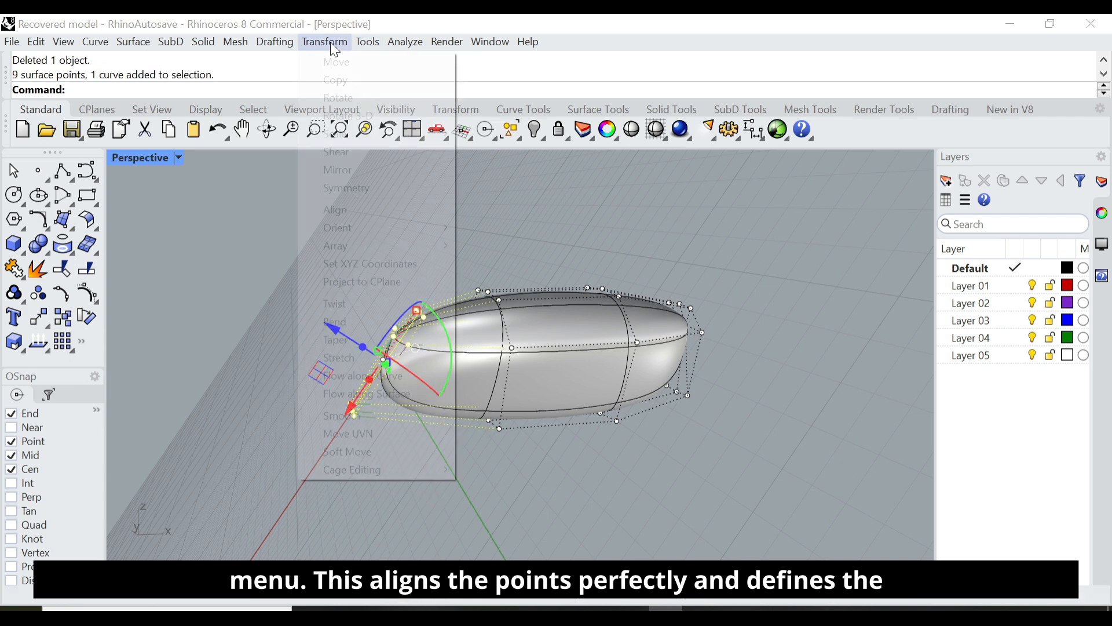
{"action": "left_click", "coordinate": [381, 285]}
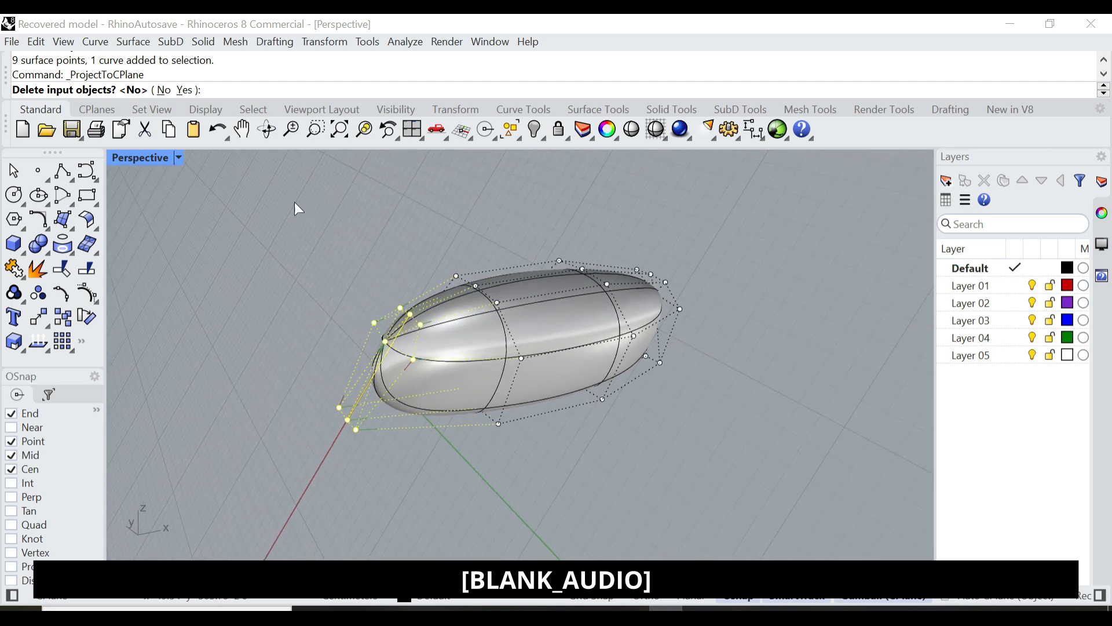
{"action": "left_click", "coordinate": [185, 91]}
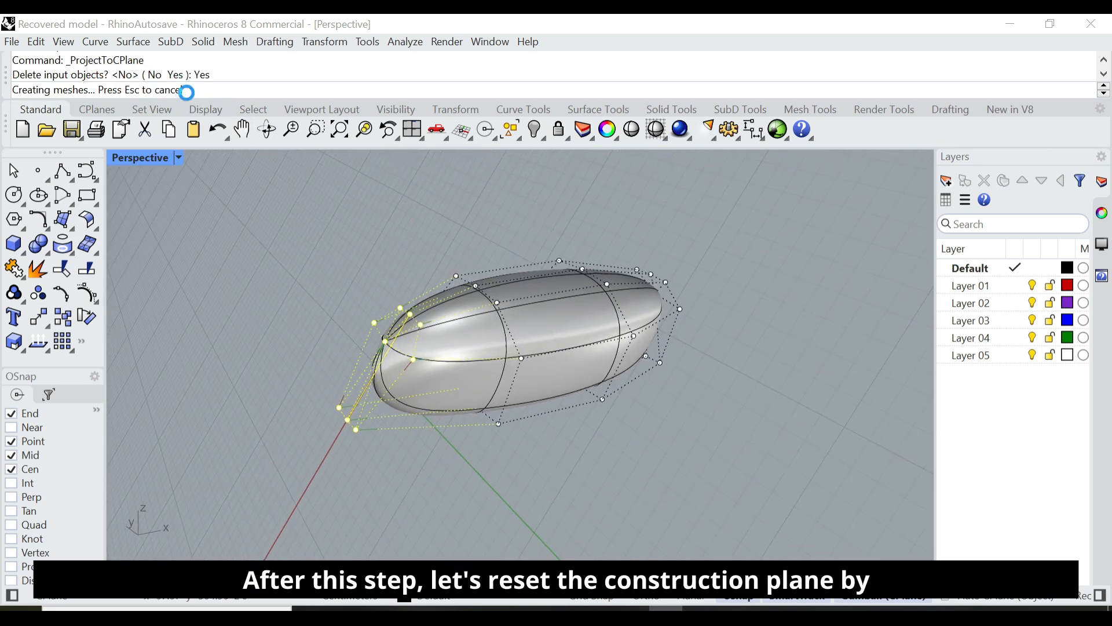
Turn off the body's control points and delete the leftover helper line at its front
{"action": "left_click", "coordinate": [197, 296]}
{"action": "scroll", "coordinate": [317, 358], "scroll_direction": "up", "scroll_amount": 2}
{"action": "key", "text": "Escape"}
{"action": "left_click", "coordinate": [366, 411]}
{"action": "key", "text": "Delete"}
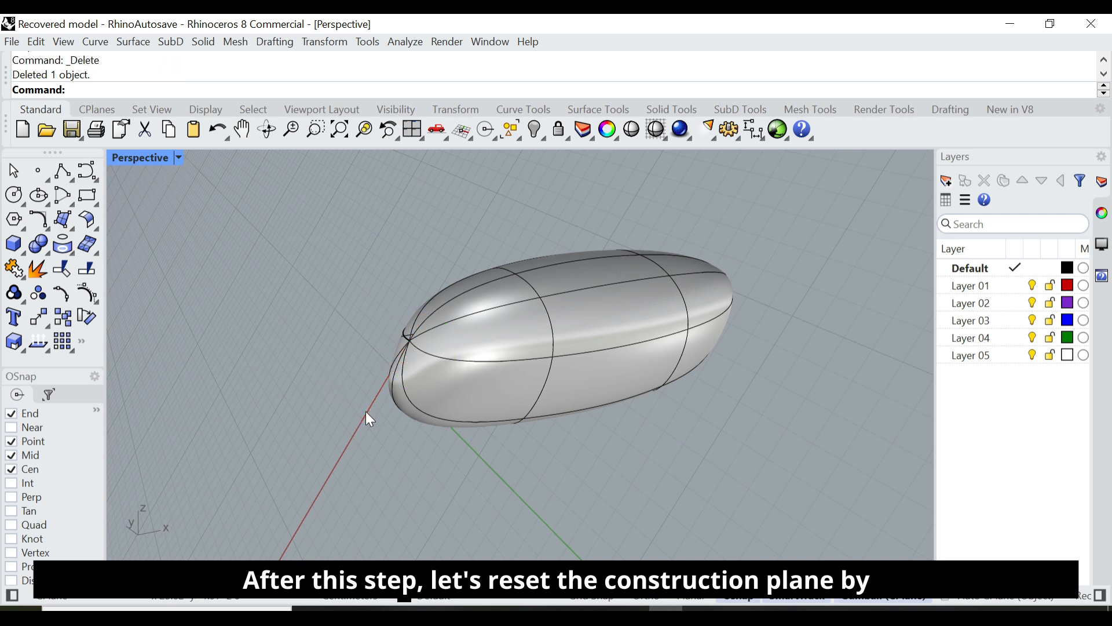
Reset the construction plane to World Top
{"action": "right_click_drag", "start_coordinate": [398, 395], "coordinate": [651, 364]}
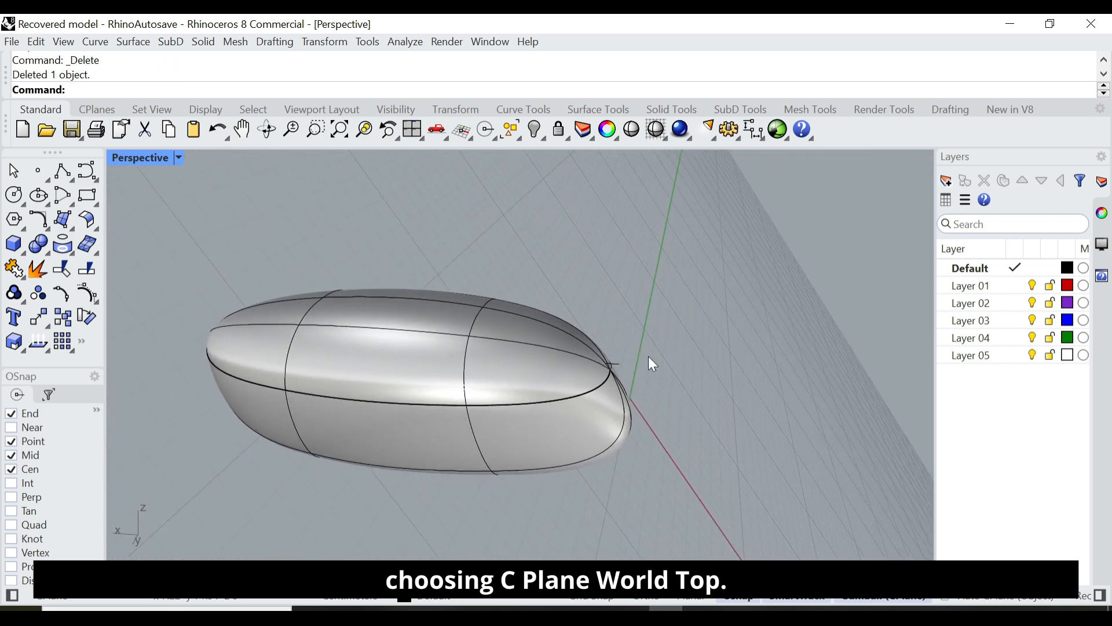
{"action": "left_click", "coordinate": [467, 137]}
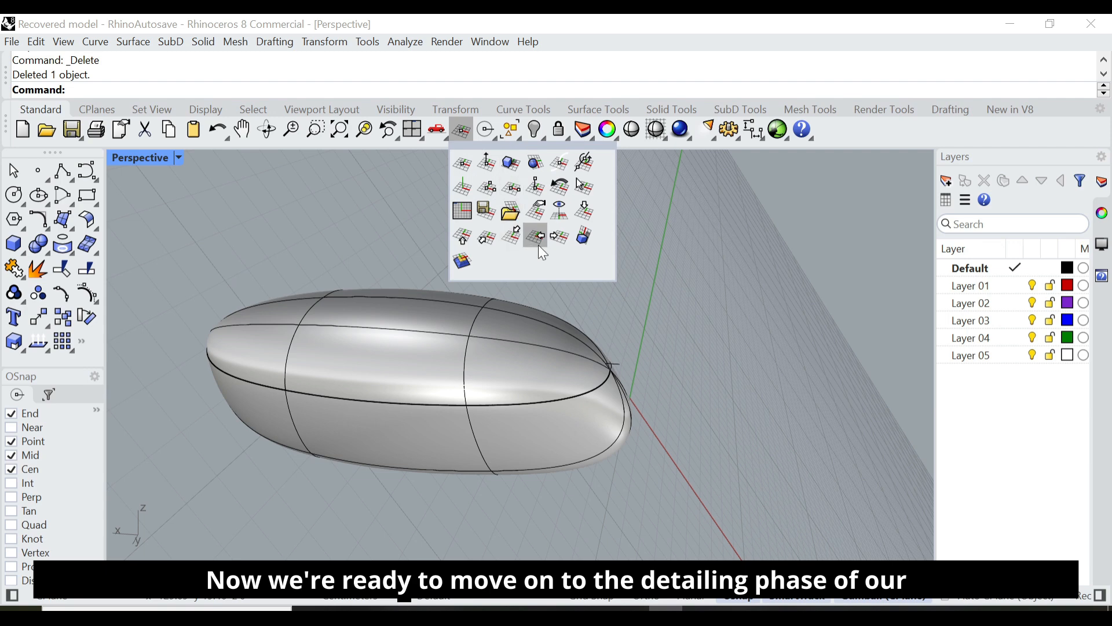
{"action": "left_click", "coordinate": [587, 217]}
{"action": "right_click_drag", "start_coordinate": [714, 309], "coordinate": [680, 602]}
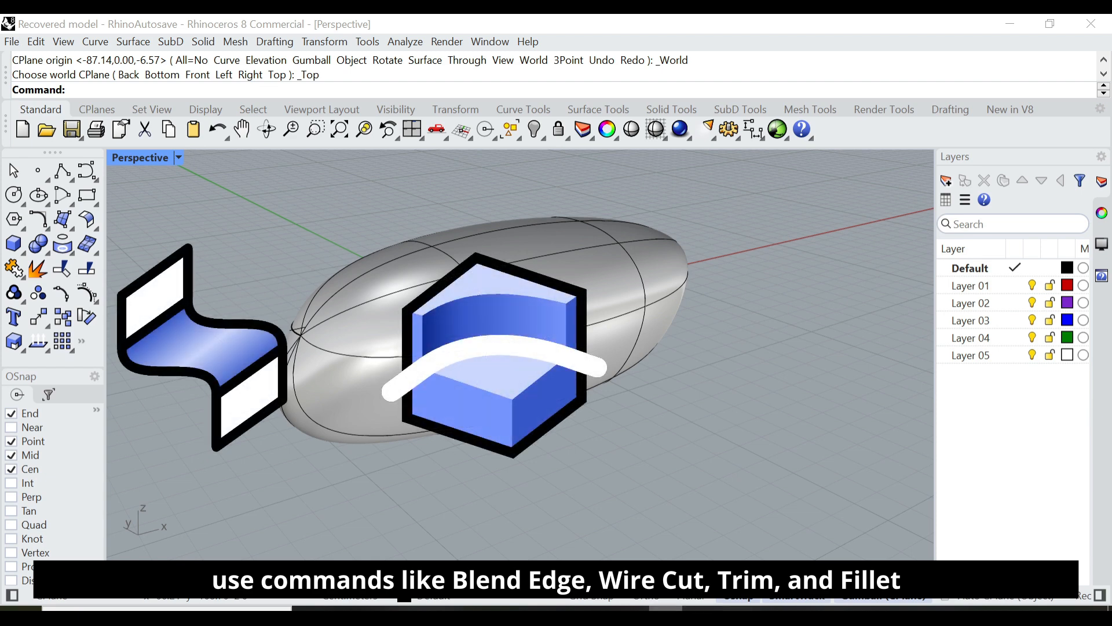
{"action": "mouse_move", "coordinate": [531, 342]}
{"action": "right_mouse_down"}
{"action": "mouse_move", "coordinate": [501, 336]}
{"action": "mouse_move", "coordinate": [550, 334]}
{"action": "mouse_move", "coordinate": [530, 342]}
{"action": "right_mouse_up"}
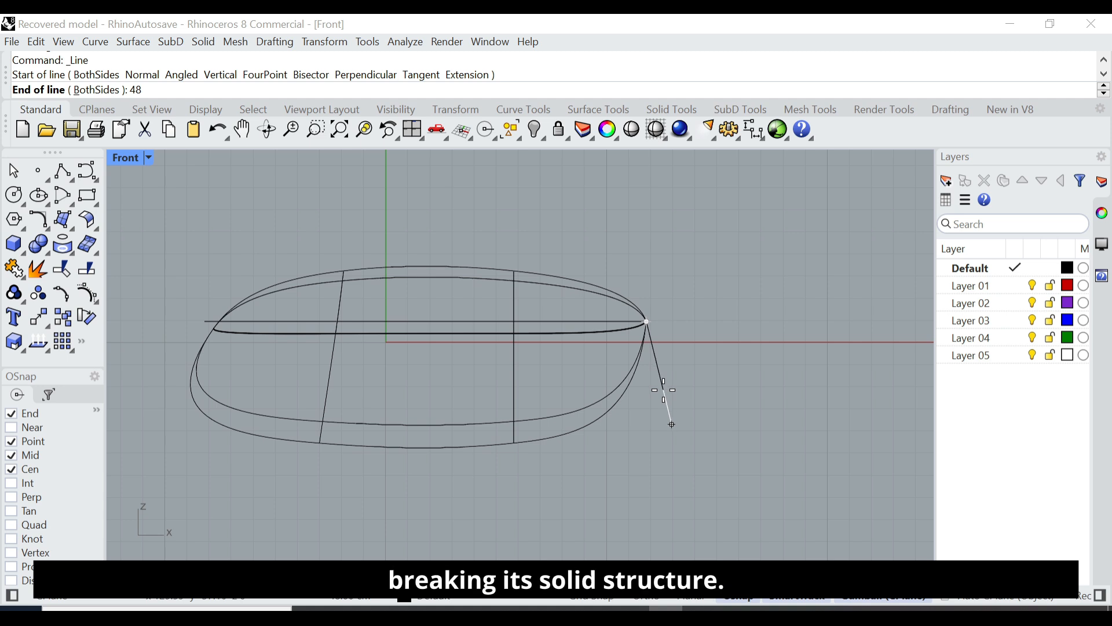
In the Front view, draw a 48 mm line straight down from the body's tail end and a horizontal line from its lower end through the body
{"action": "key", "text": "Return"}
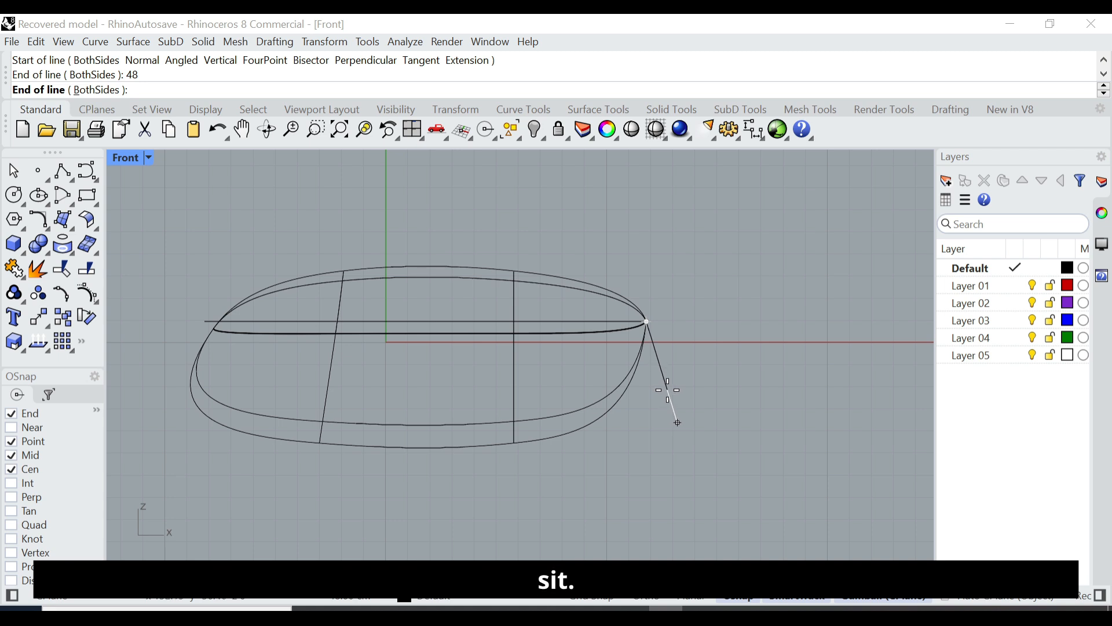
{"action": "left_click", "coordinate": [647, 422]}
{"action": "key", "text": "Return"}
{"action": "left_click", "coordinate": [650, 427]}
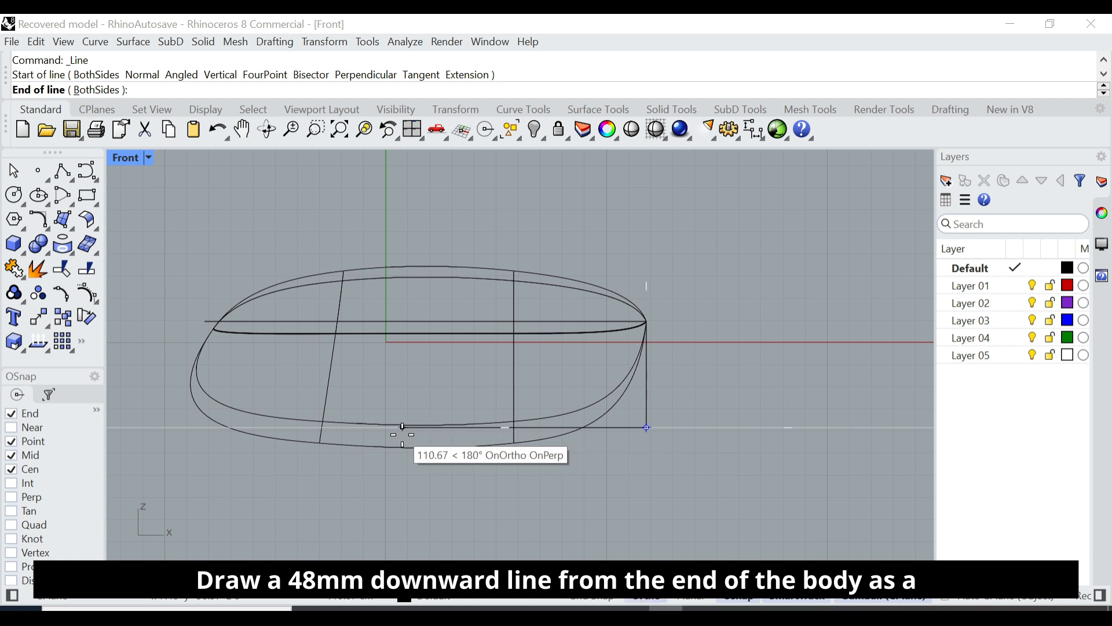
{"action": "right_click_drag", "start_coordinate": [398, 429], "coordinate": [556, 420]}
{"action": "left_click", "coordinate": [280, 434]}
Delete the 48 mm vertical helper line at the body's tail end
{"action": "scroll", "coordinate": [714, 397], "scroll_direction": "up", "scroll_amount": 3}
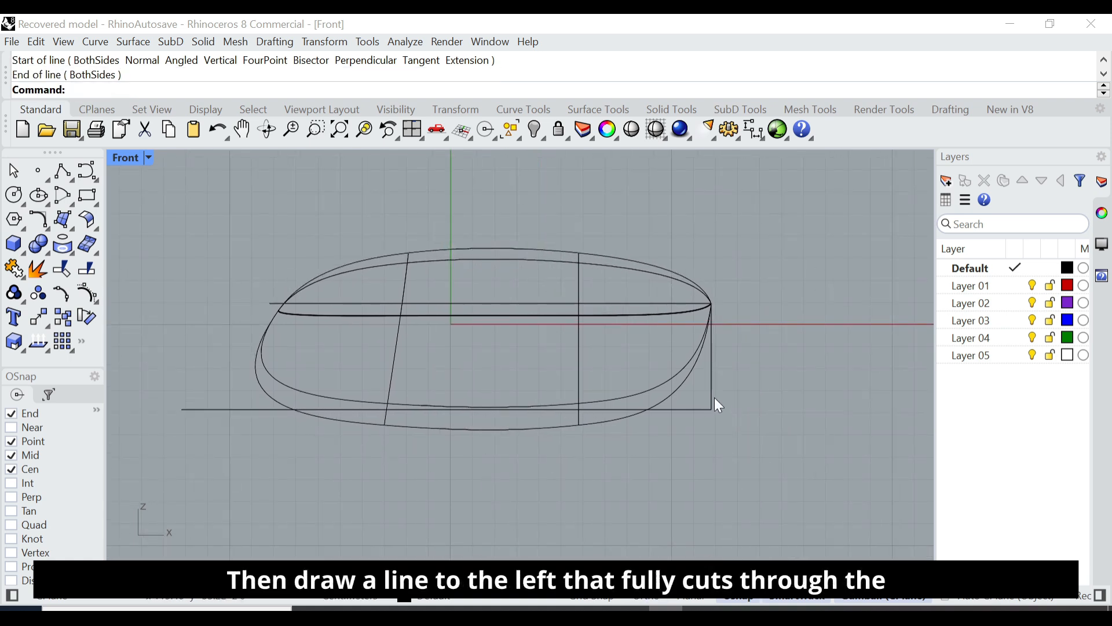
{"action": "left_click", "coordinate": [712, 376]}
{"action": "key", "text": "Delete"}
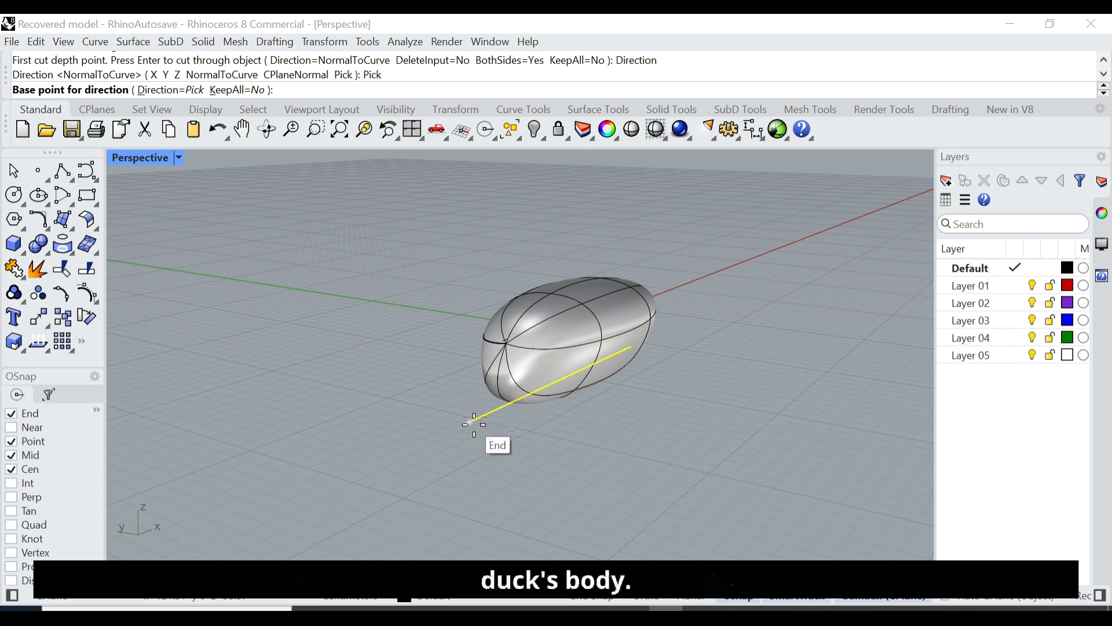
Wire-cut the body along the horizontal line, picking a sideways cut direction from the line's end and setting KeepAll to Yes
{"action": "left_click", "coordinate": [474, 424]}
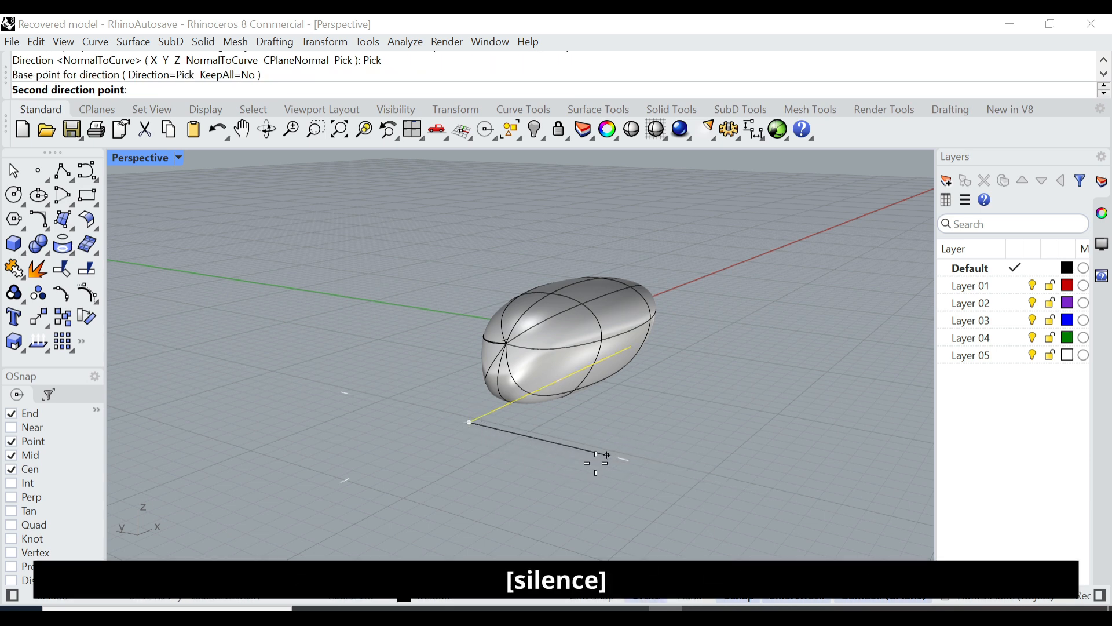
{"action": "left_click", "coordinate": [770, 494]}
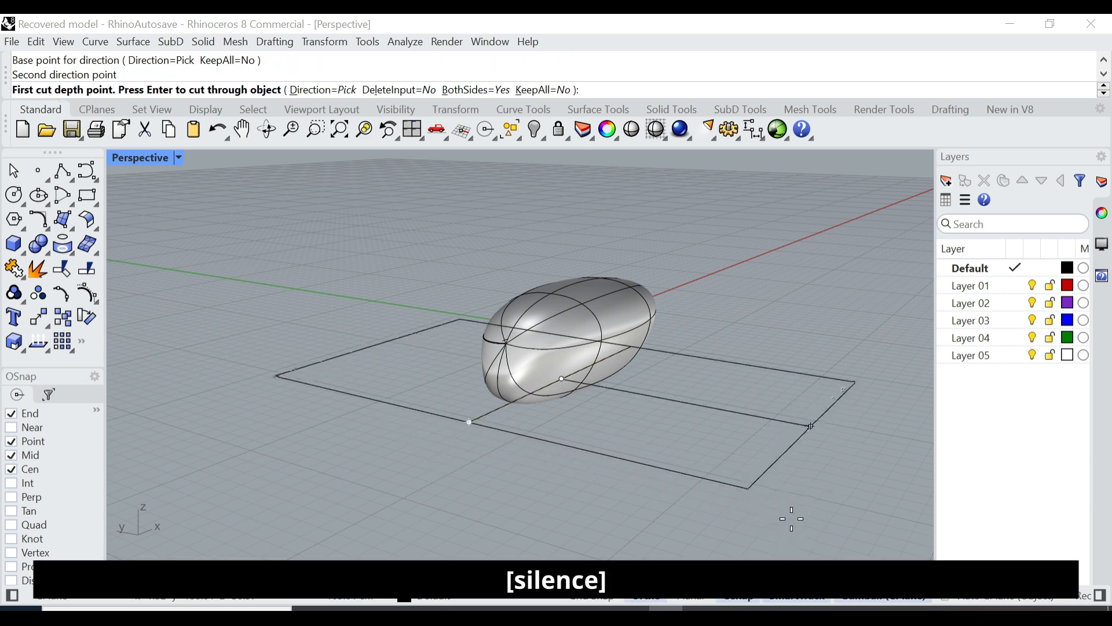
{"action": "left_click", "coordinate": [560, 374]}
{"action": "right_click_drag", "start_coordinate": [789, 495], "coordinate": [753, 410], "text": "shift"}
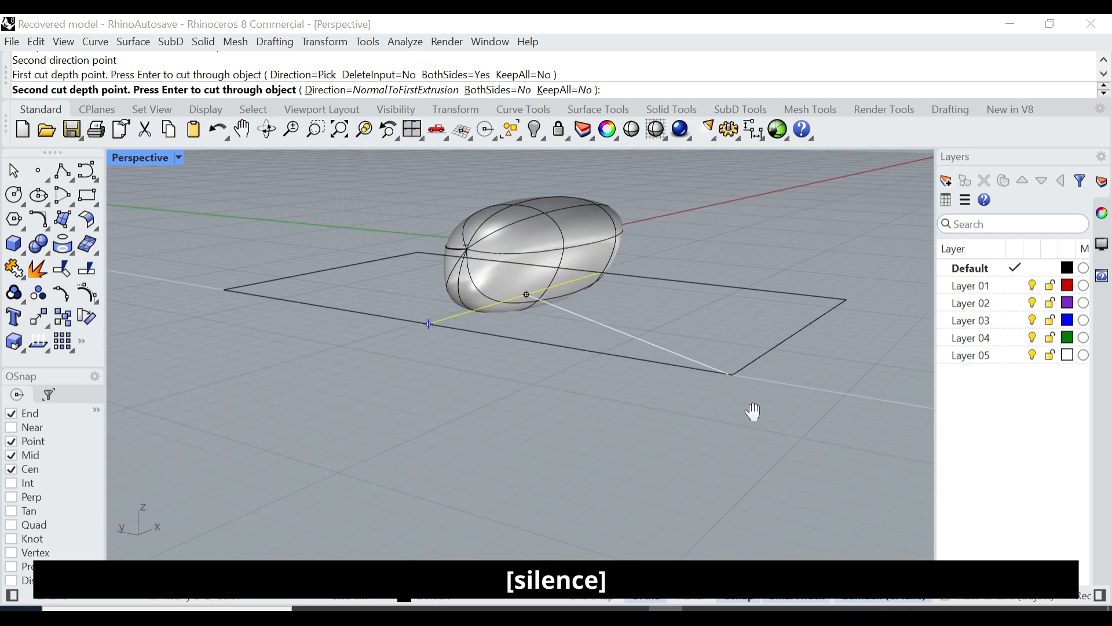
{"action": "left_click", "coordinate": [751, 485]}
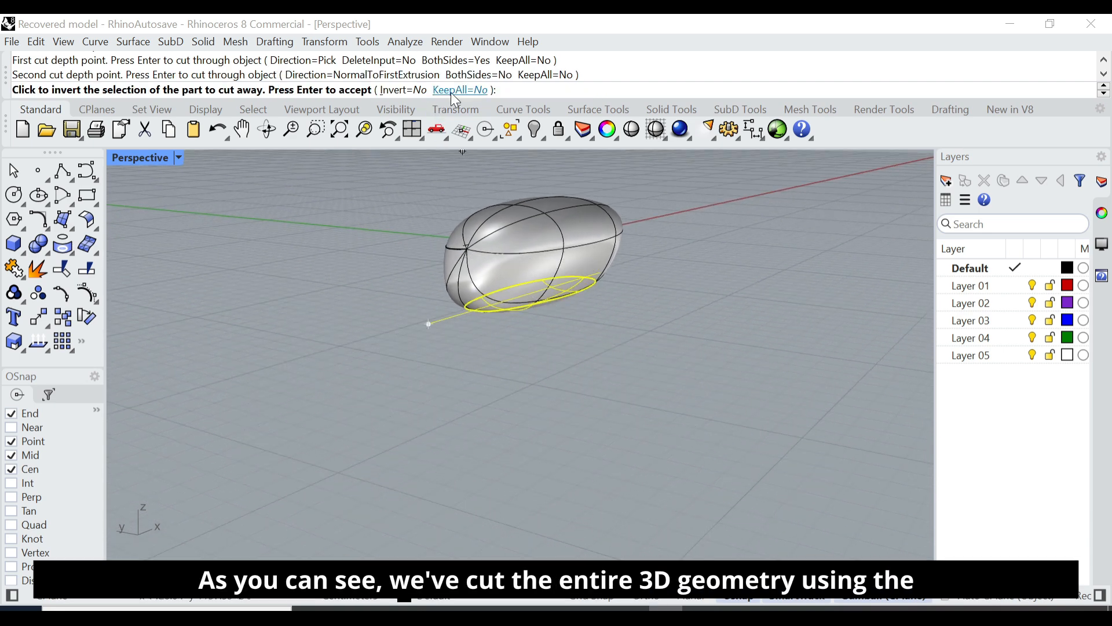
{"action": "left_click", "coordinate": [462, 91]}
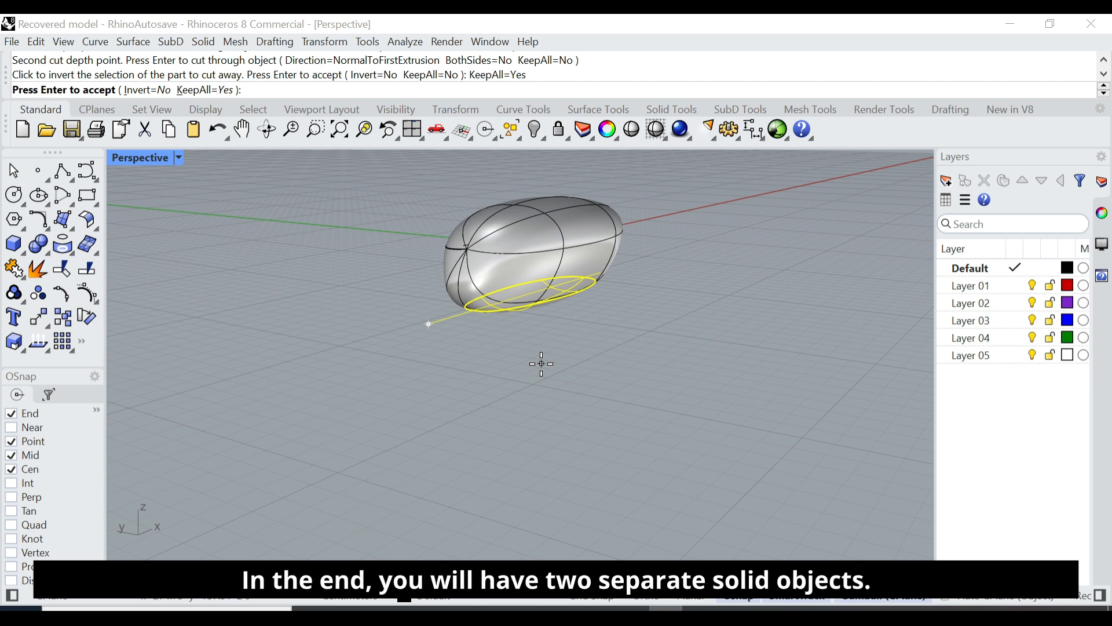
{"action": "key", "text": "Return"}
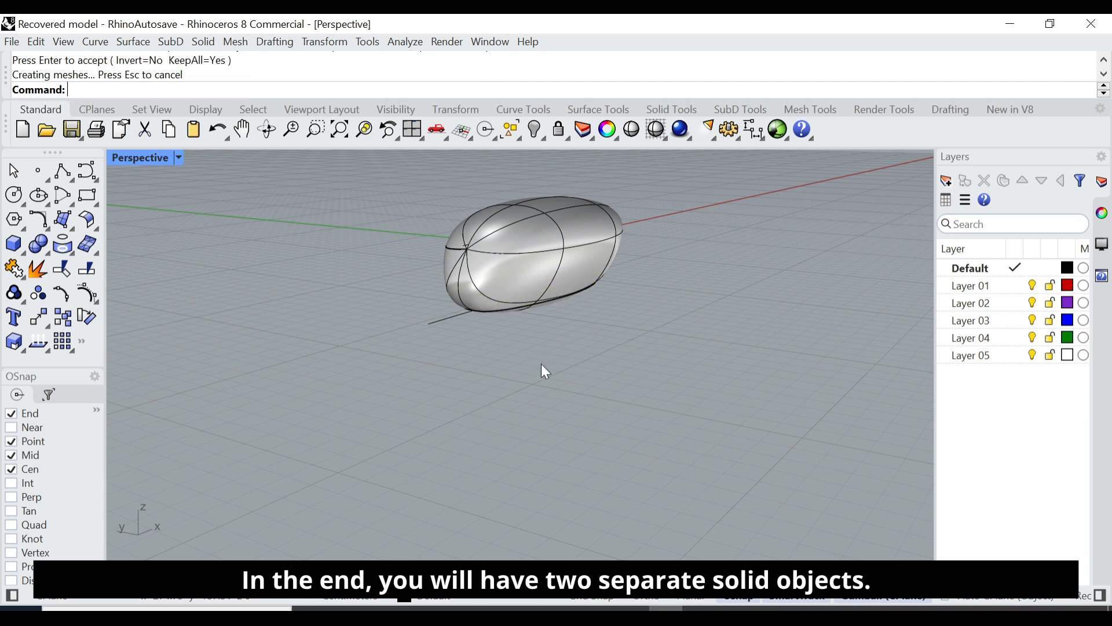
Delete the separated lower part of the body beneath the cut
{"action": "scroll", "coordinate": [562, 296], "scroll_direction": "up", "scroll_amount": 2}
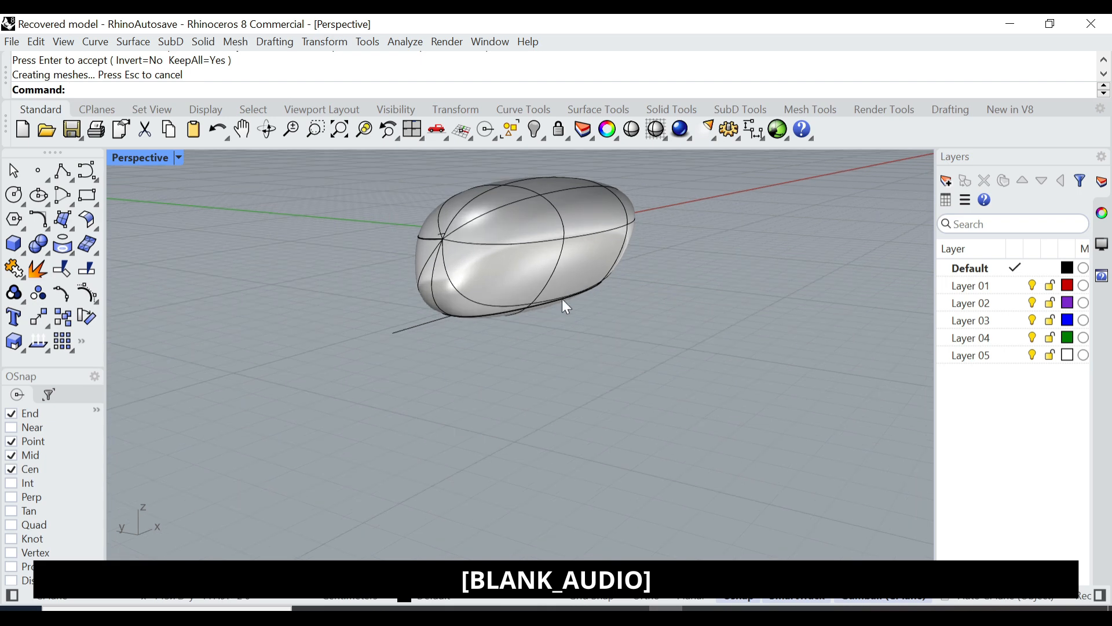
{"action": "right_click_drag", "start_coordinate": [573, 333], "coordinate": [537, 253]}
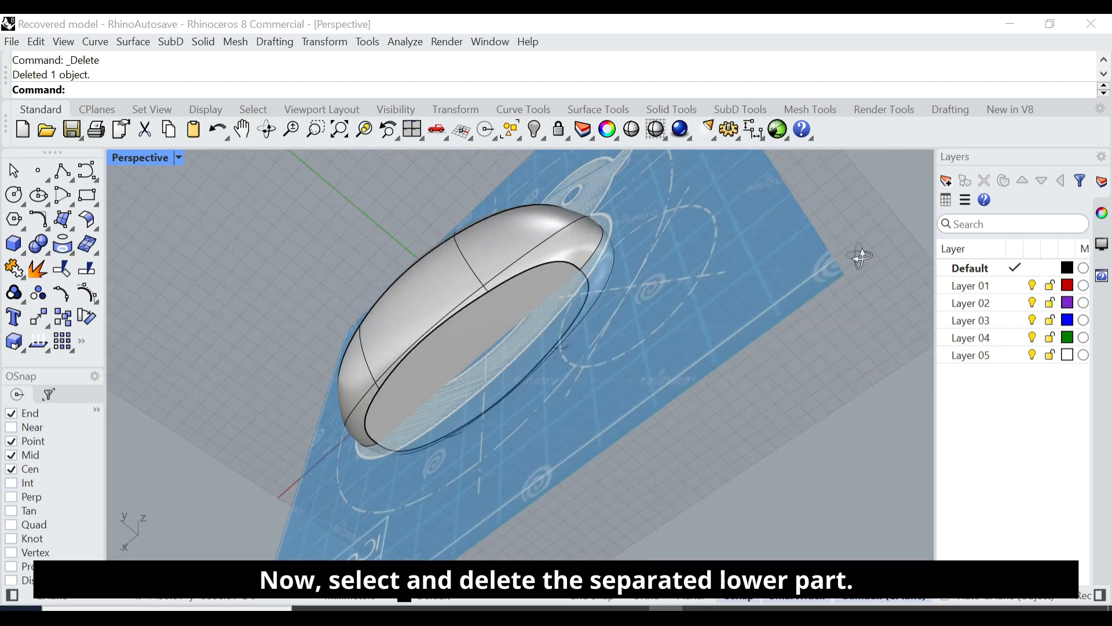
{"action": "right_click_drag", "start_coordinate": [861, 251], "coordinate": [339, 283]}
{"action": "right_click_drag", "start_coordinate": [491, 321], "coordinate": [451, 258]}
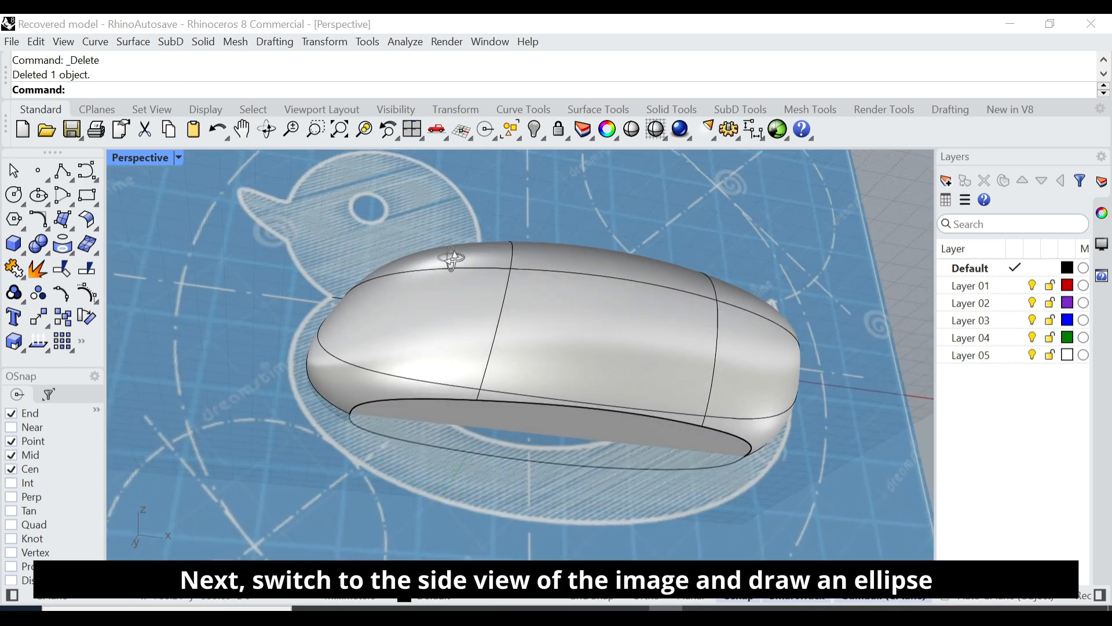
In the Front view, draw an ellipse by diameter between the blueprint wing's two tips for the wing opening
{"action": "double_click", "coordinate": [140, 159]}
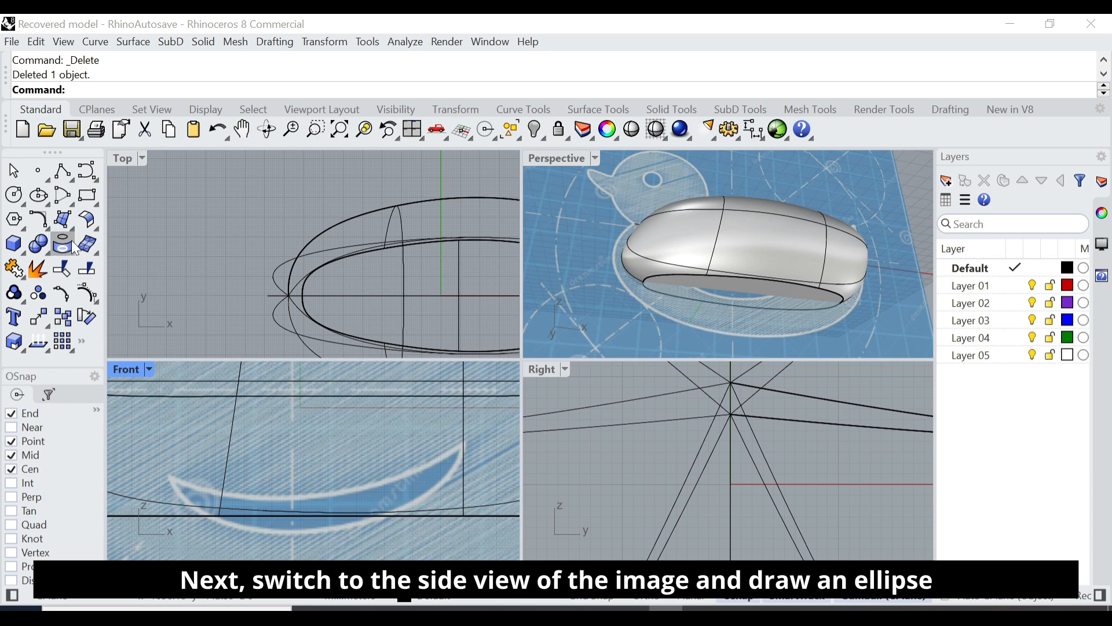
{"action": "double_click", "coordinate": [127, 371]}
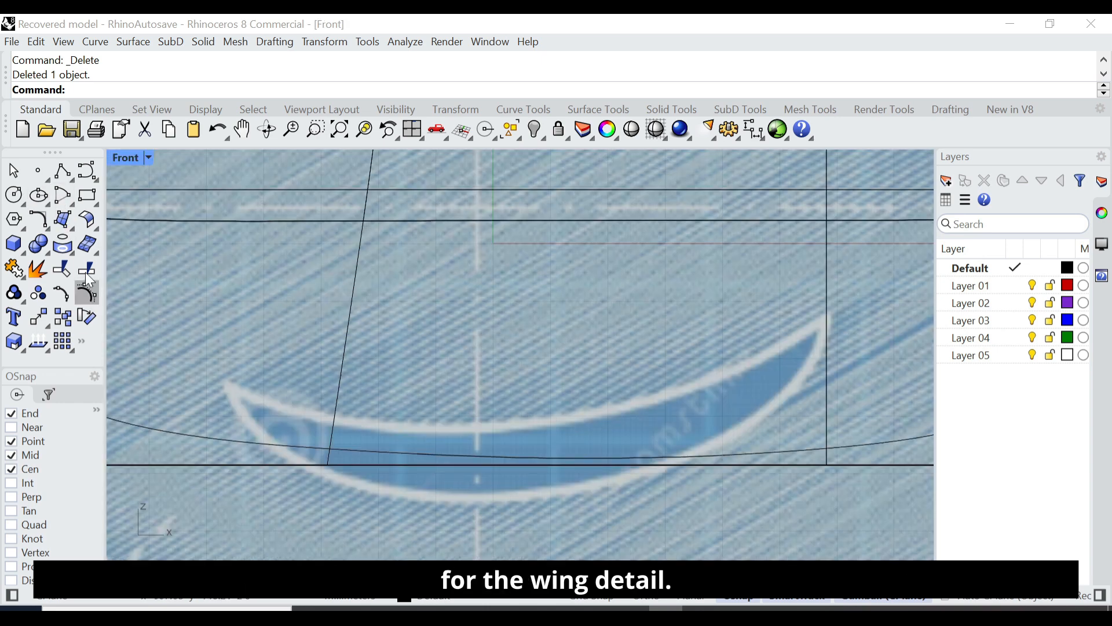
{"action": "left_click", "coordinate": [41, 200]}
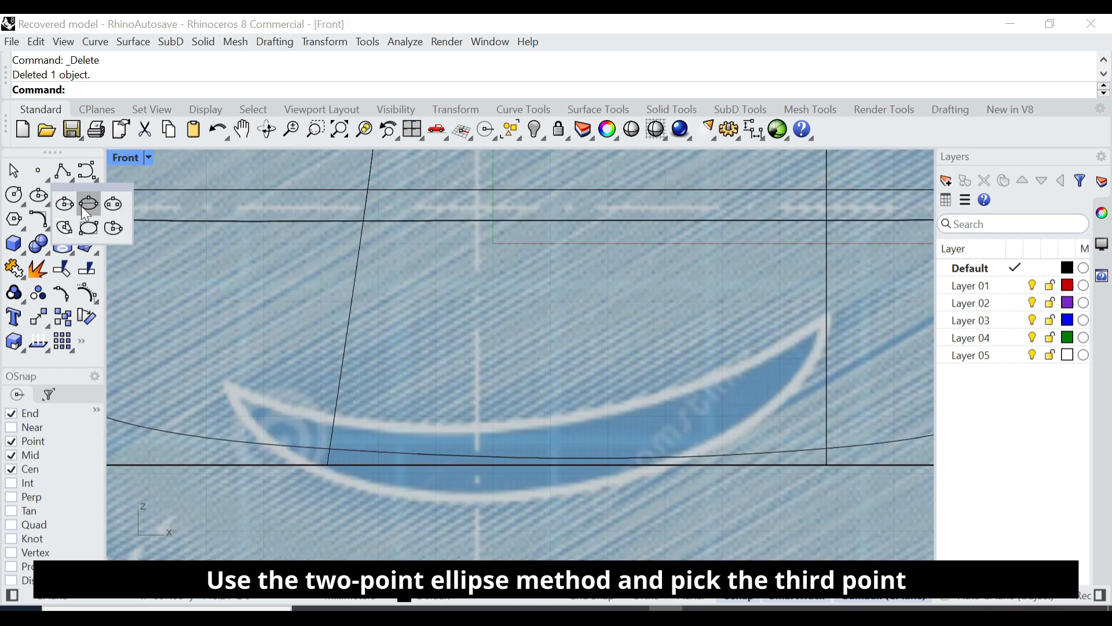
{"action": "left_click", "coordinate": [71, 206]}
{"action": "left_click", "coordinate": [225, 384]}
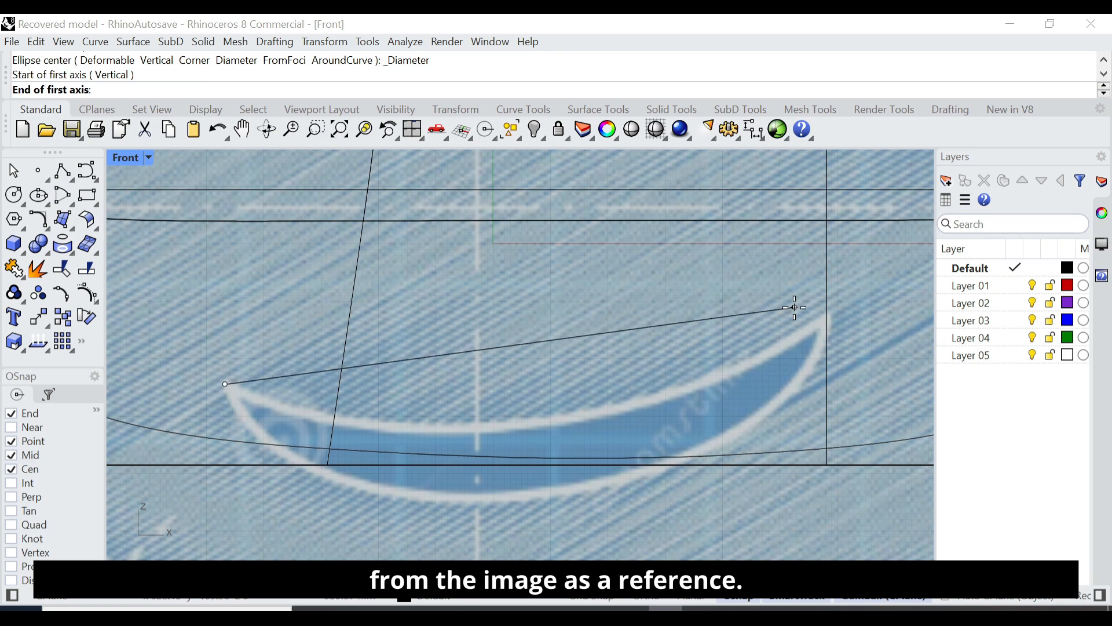
{"action": "left_click", "coordinate": [822, 313]}
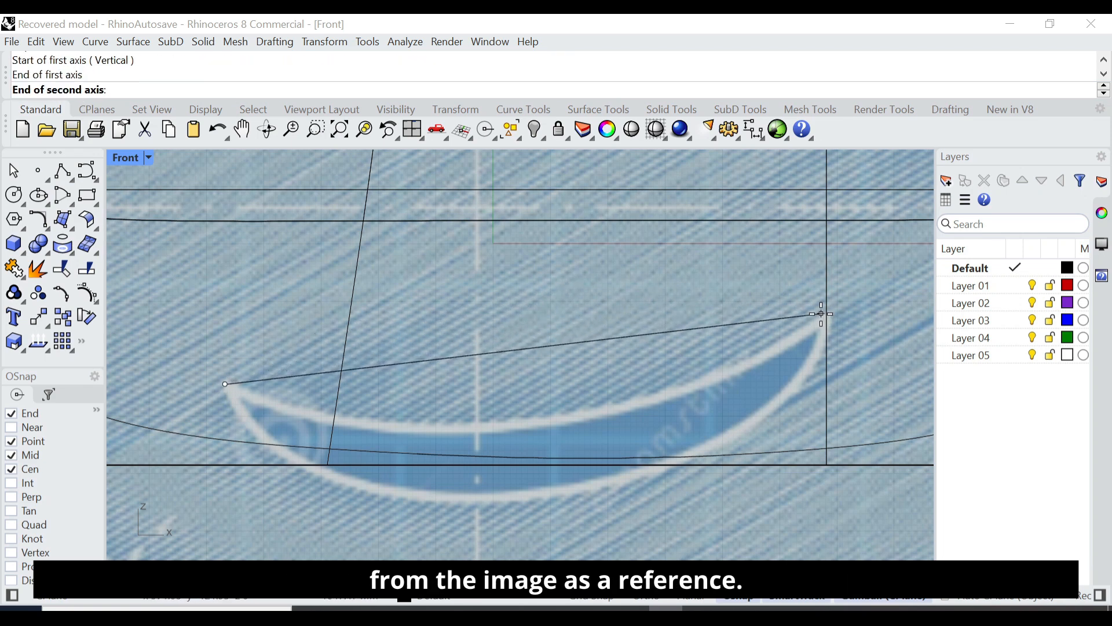
{"action": "left_click", "coordinate": [627, 256]}
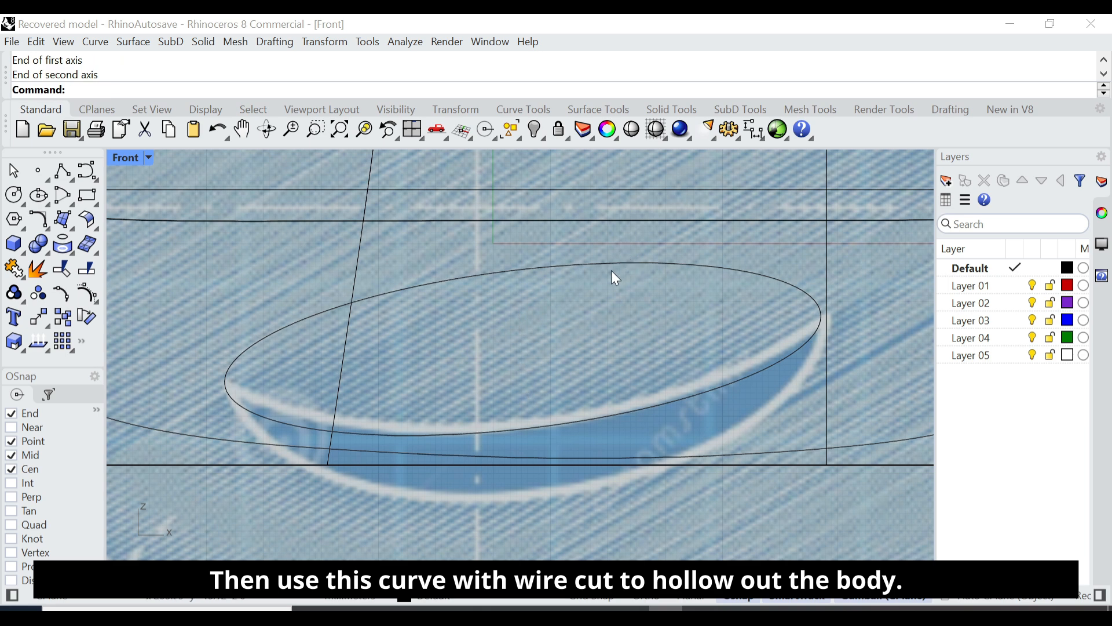
Wire-cut all the way through the body with the wing ellipse
{"action": "double_click", "coordinate": [130, 155]}
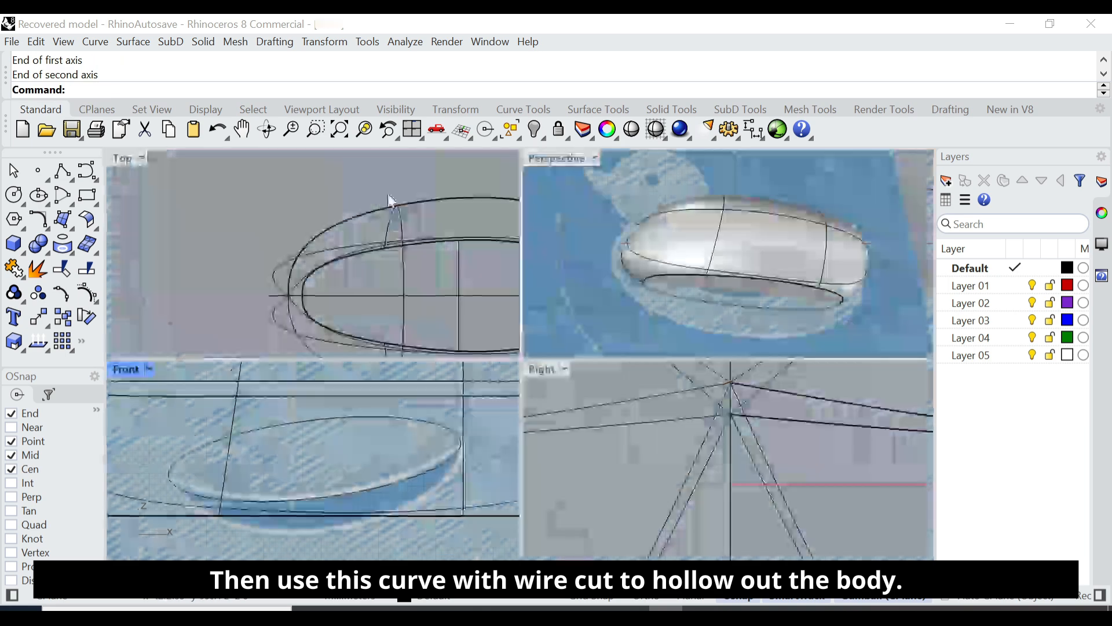
{"action": "left_click", "coordinate": [341, 420]}
{"action": "type", "text": "WireCut"}
{"action": "key", "text": "Return"}
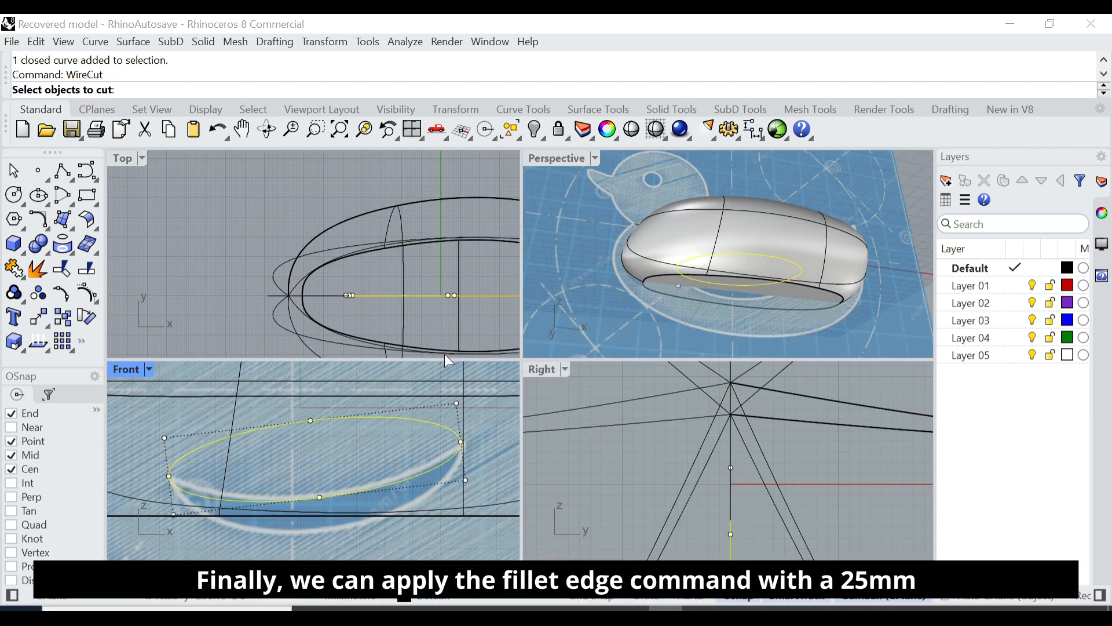
{"action": "double_click", "coordinate": [591, 158]}
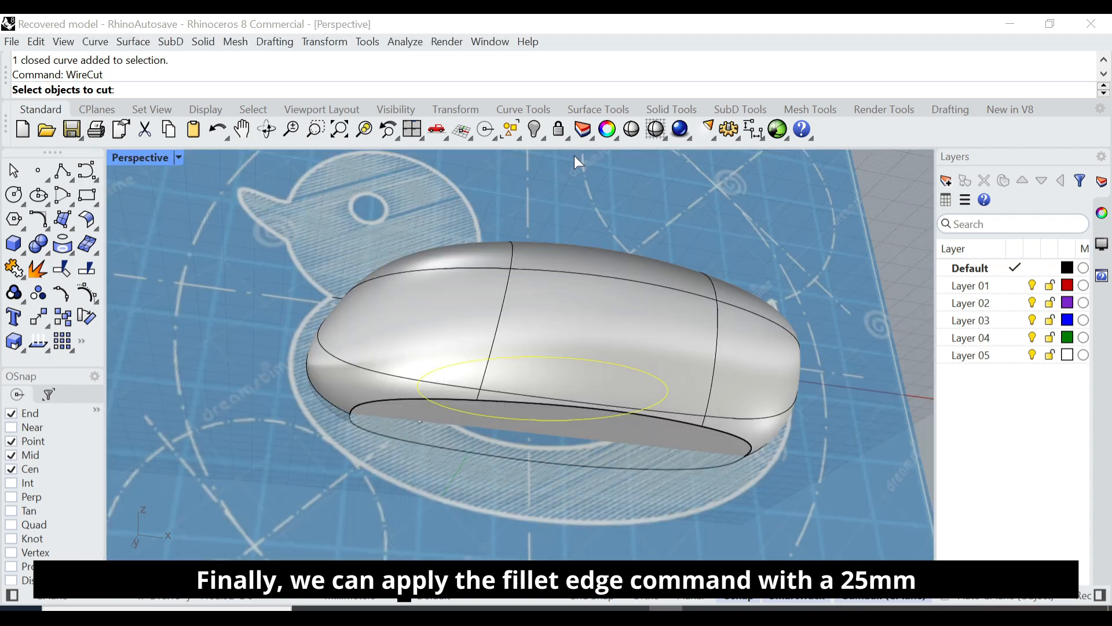
{"action": "left_click", "coordinate": [547, 314]}
{"action": "scroll", "coordinate": [542, 322], "scroll_direction": "down", "scroll_amount": 5}
{"action": "right_click_drag", "start_coordinate": [542, 322], "coordinate": [603, 386]}
{"action": "key", "text": "Return"}
{"action": "left_click", "coordinate": [795, 376]}
Delete the elliptical piece cut out of the body to open the wing hole
{"action": "scroll", "coordinate": [548, 316], "scroll_direction": "up", "scroll_amount": 8}
{"action": "right_click_drag", "start_coordinate": [776, 382], "coordinate": [666, 324]}
{"action": "left_click", "coordinate": [550, 307]}
{"action": "key", "text": "Delete"}
Fillet the elliptical edges on both sides of the wing opening with a 25 mm radius
{"action": "left_click", "coordinate": [204, 41]}
{"action": "mouse_move", "coordinate": [312, 458]}
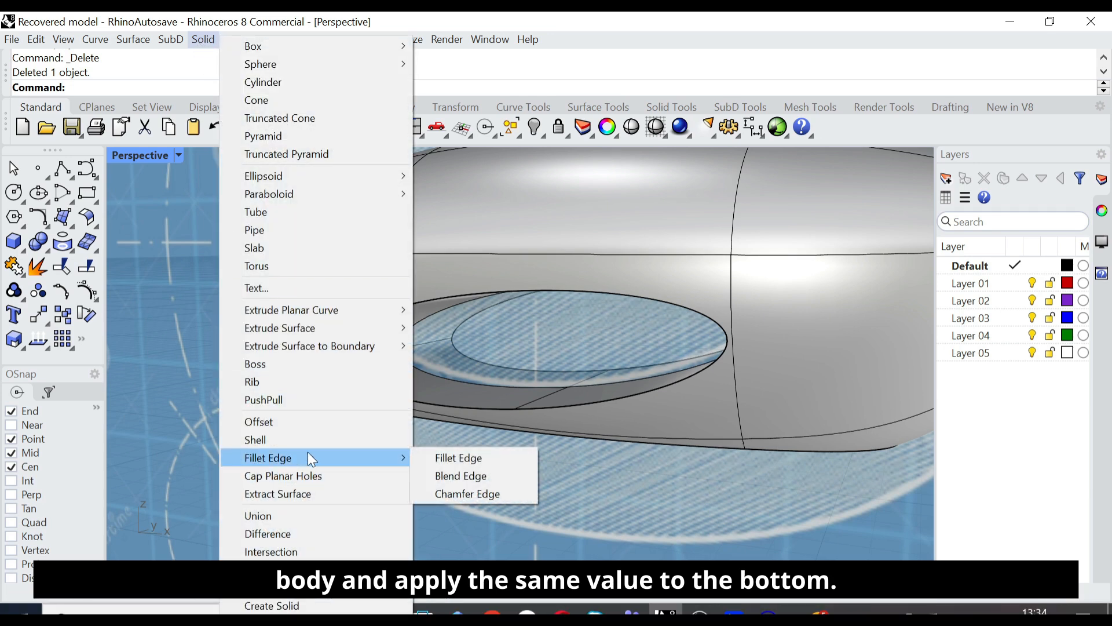
{"action": "left_click", "coordinate": [446, 461]}
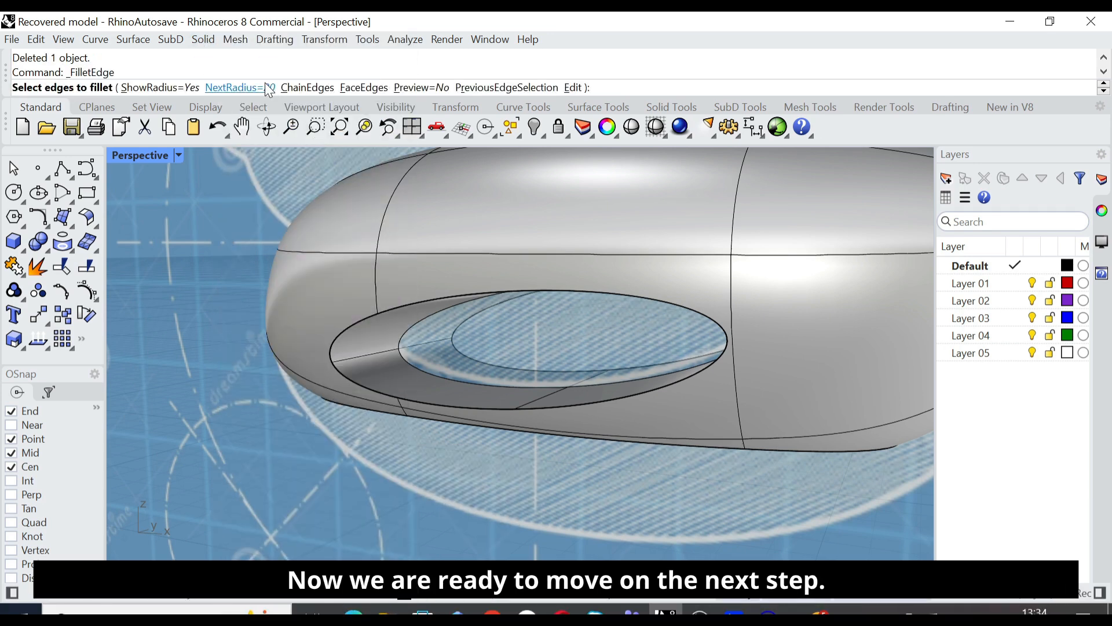
{"action": "left_click", "coordinate": [261, 87]}
{"action": "type", "text": "25"}
{"action": "key", "text": "Return"}
{"action": "left_click", "coordinate": [406, 306]}
{"action": "left_click", "coordinate": [462, 322]}
{"action": "key", "text": "Return"}
{"action": "key", "text": "Return"}
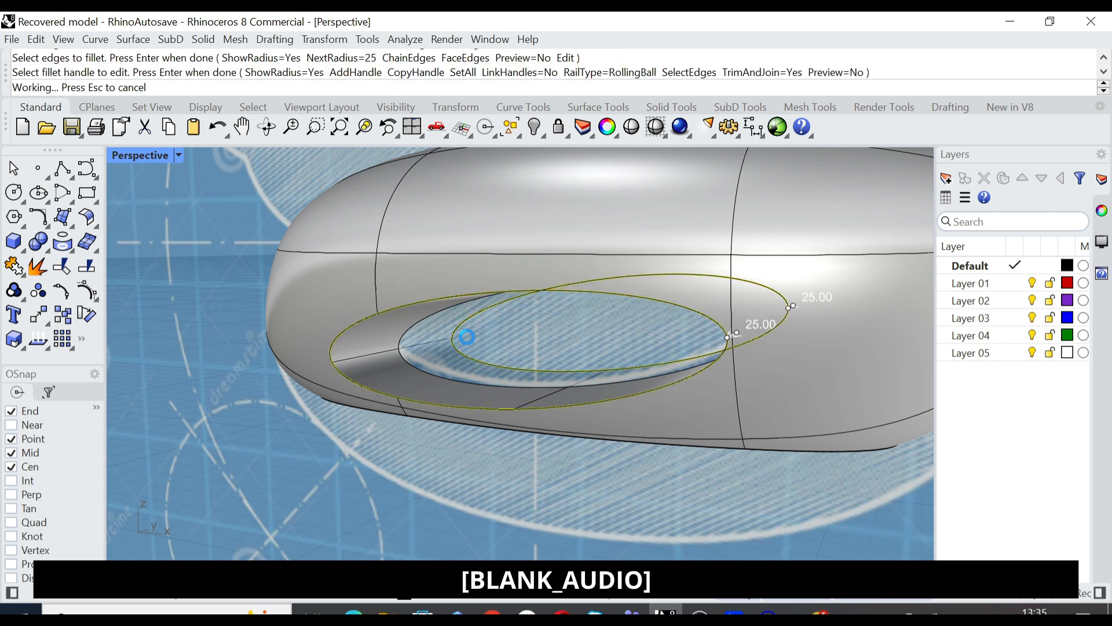
Fillet the body's flat bottom edge with the same 25 mm radius
{"action": "mouse_move", "coordinate": [391, 428]}
{"action": "right_mouse_down"}
{"action": "mouse_move", "coordinate": [423, 385]}
{"action": "mouse_move", "coordinate": [435, 405]}
{"action": "mouse_move", "coordinate": [399, 409]}
{"action": "right_mouse_up"}
{"action": "key", "text": "Return"}
{"action": "left_click", "coordinate": [356, 415]}
{"action": "key", "text": "Return"}
{"action": "key", "text": "Return"}
Examine the filleted wing opening and bottom edge in a shaded preview without wires
{"action": "scroll", "coordinate": [393, 411], "scroll_direction": "up", "scroll_amount": 5}
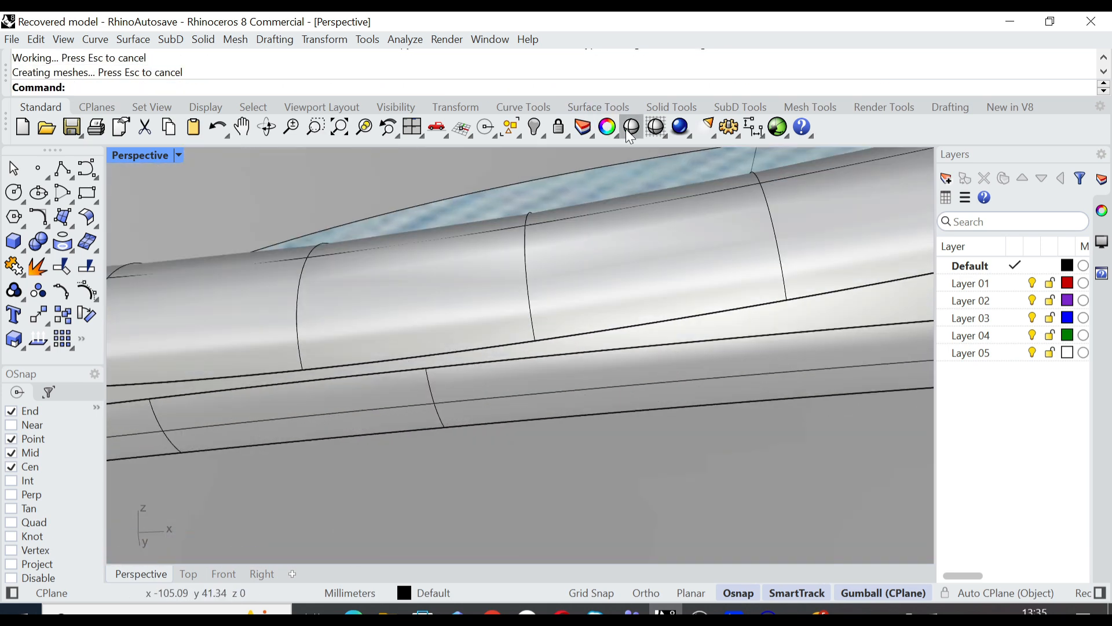
{"action": "left_click", "coordinate": [607, 126]}
{"action": "scroll", "coordinate": [556, 340], "scroll_direction": "down", "scroll_amount": 10}
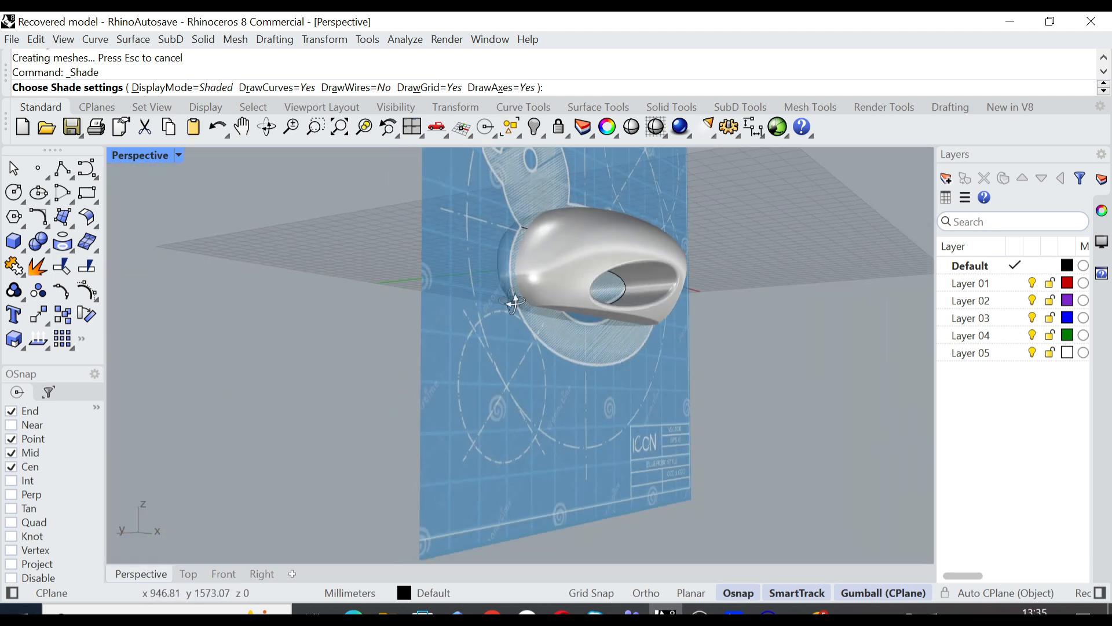
{"action": "right_click_drag", "start_coordinate": [514, 301], "coordinate": [582, 129]}
Unlock the blueprint image and hide it
{"action": "left_click", "coordinate": [559, 126]}
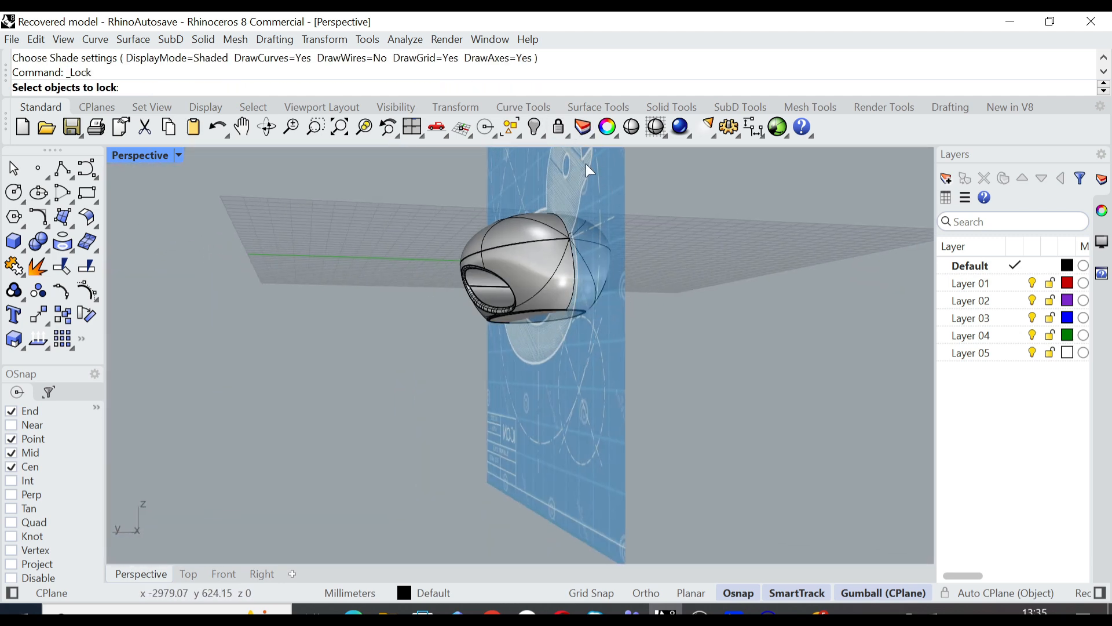
{"action": "right_click_drag", "start_coordinate": [589, 196], "coordinate": [398, 220]}
{"action": "right_click", "coordinate": [558, 127]}
{"action": "left_click", "coordinate": [555, 168]}
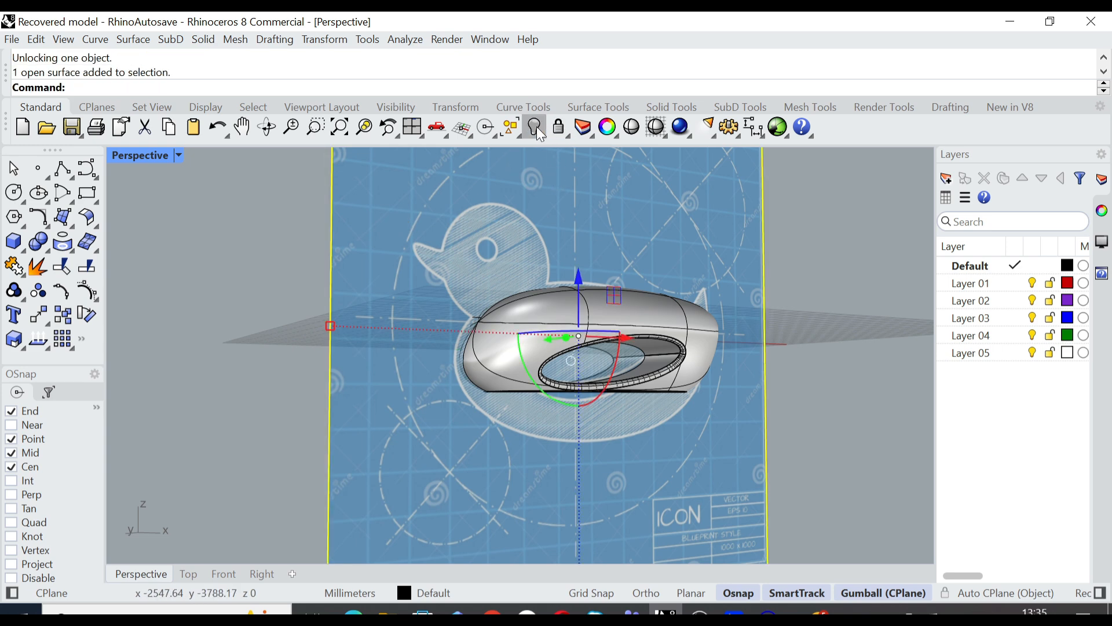
{"action": "left_click", "coordinate": [535, 127]}
Inspect the finished body on its own in a shaded preview, then return to the normal display
{"action": "left_click", "coordinate": [631, 127]}
{"action": "right_click_drag", "start_coordinate": [654, 376], "coordinate": [643, 396]}
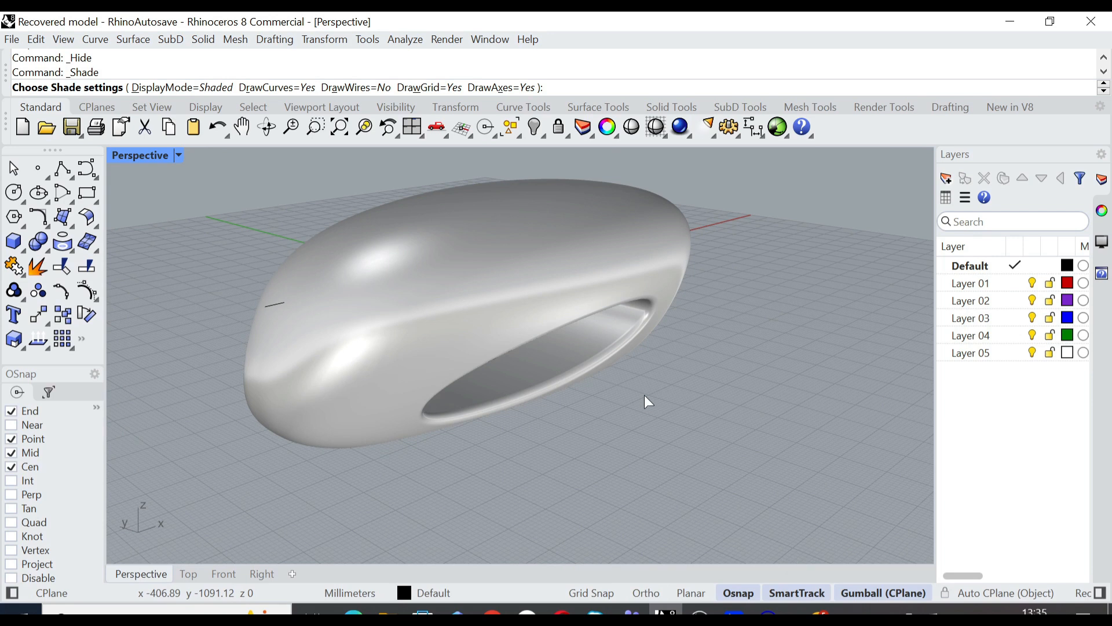
{"action": "key", "text": "Return"}
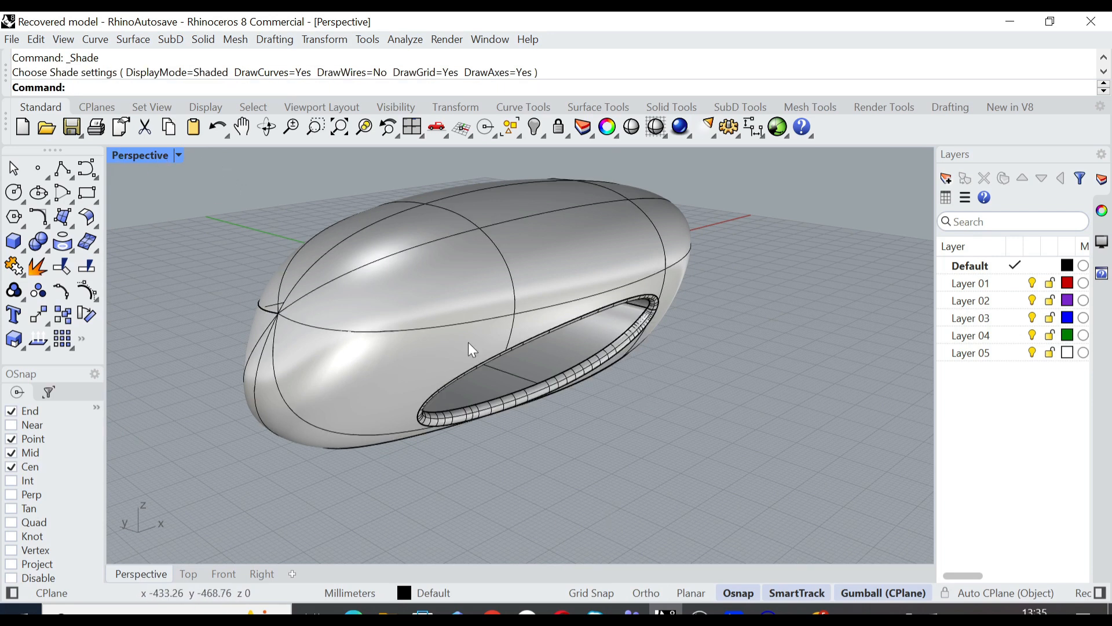